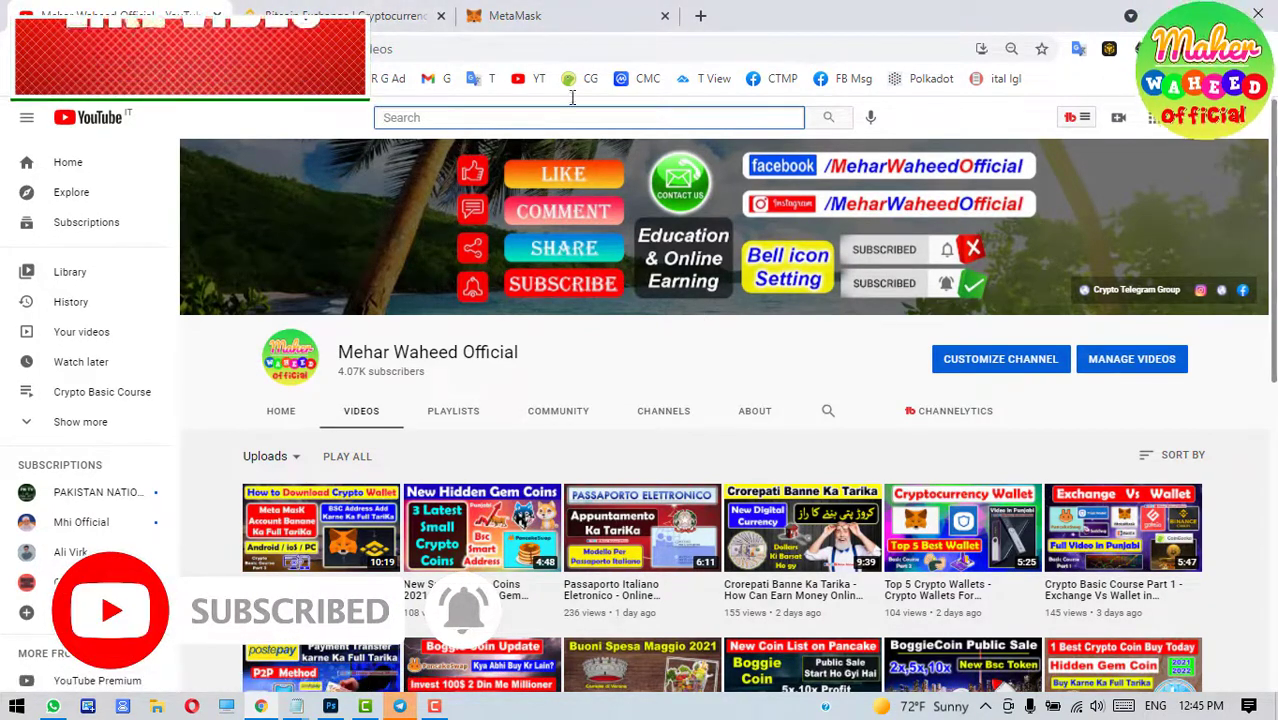
click(515, 14)
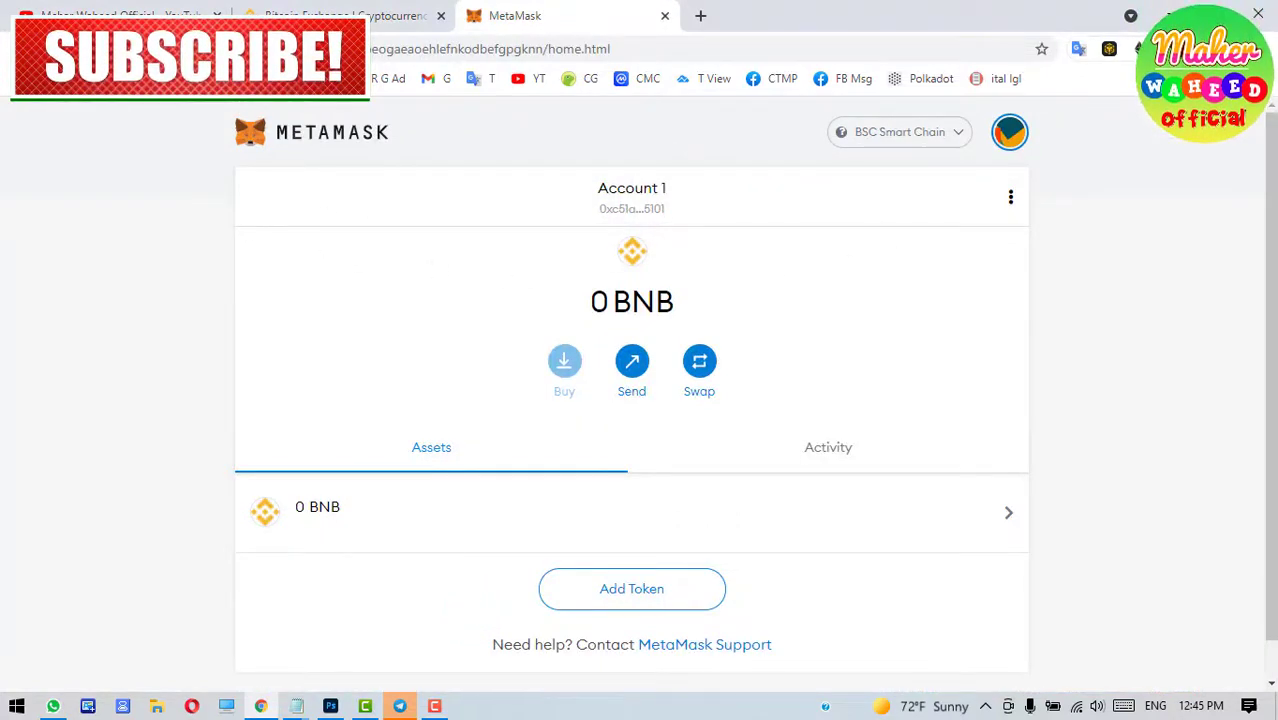
click(100, 14)
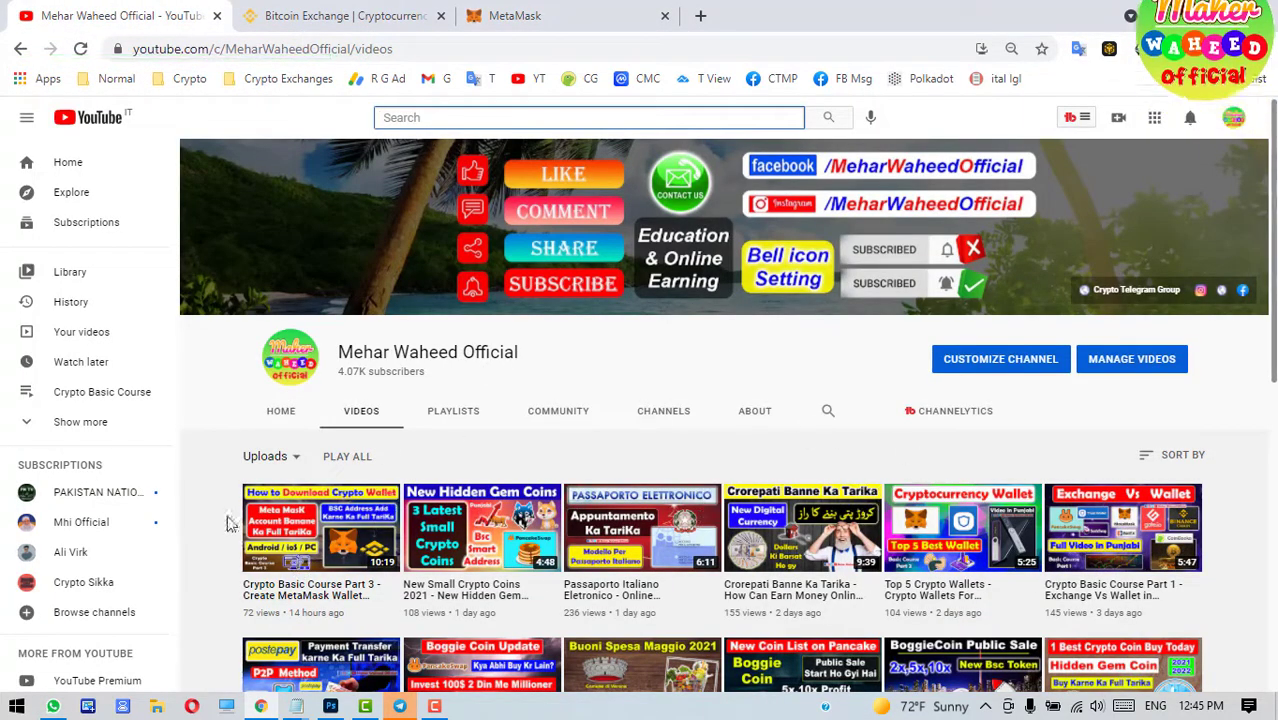
Switch to the open MetaMask wallet page and unpin the MetaMask extension from the browser.
click(588, 12)
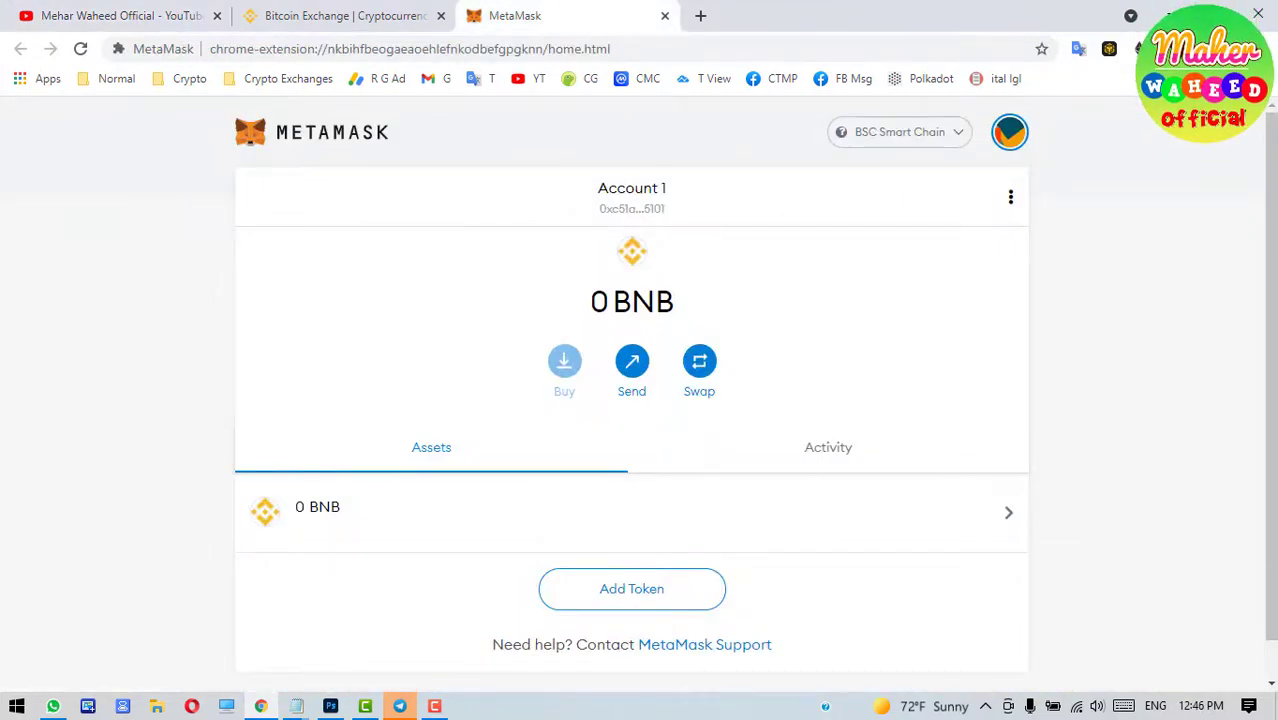
click(1171, 48)
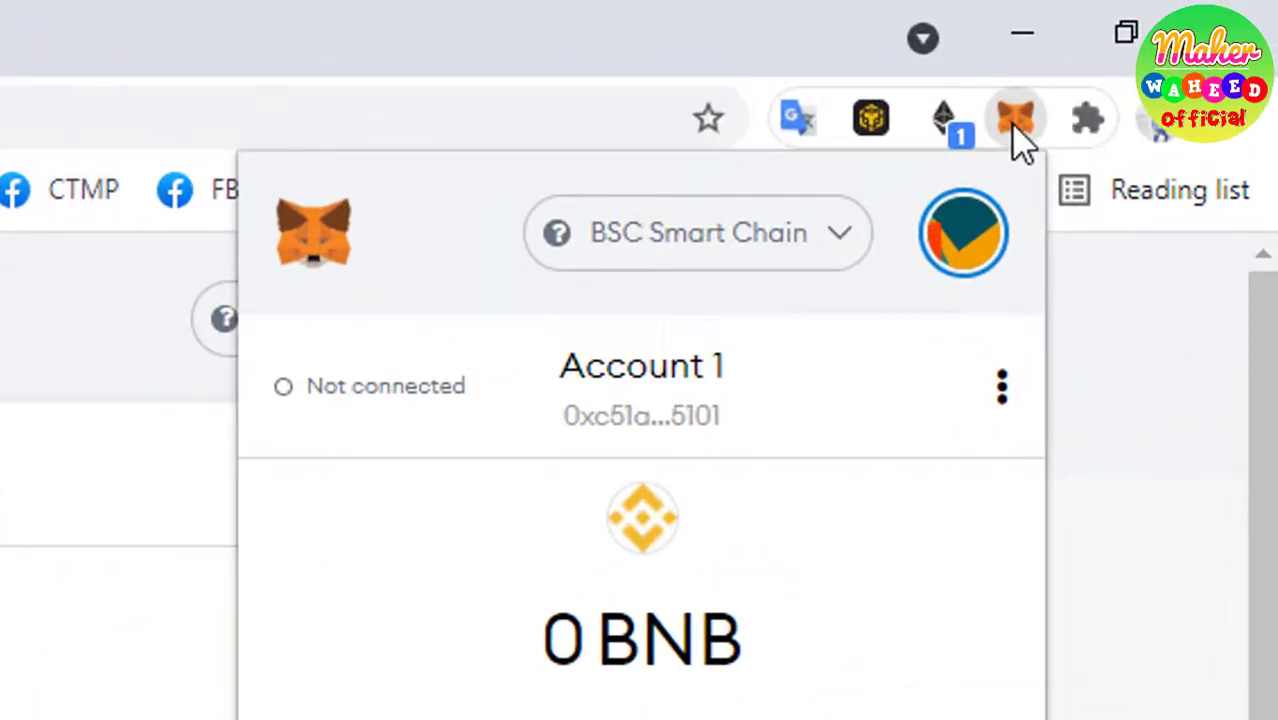
right_click(1015, 122)
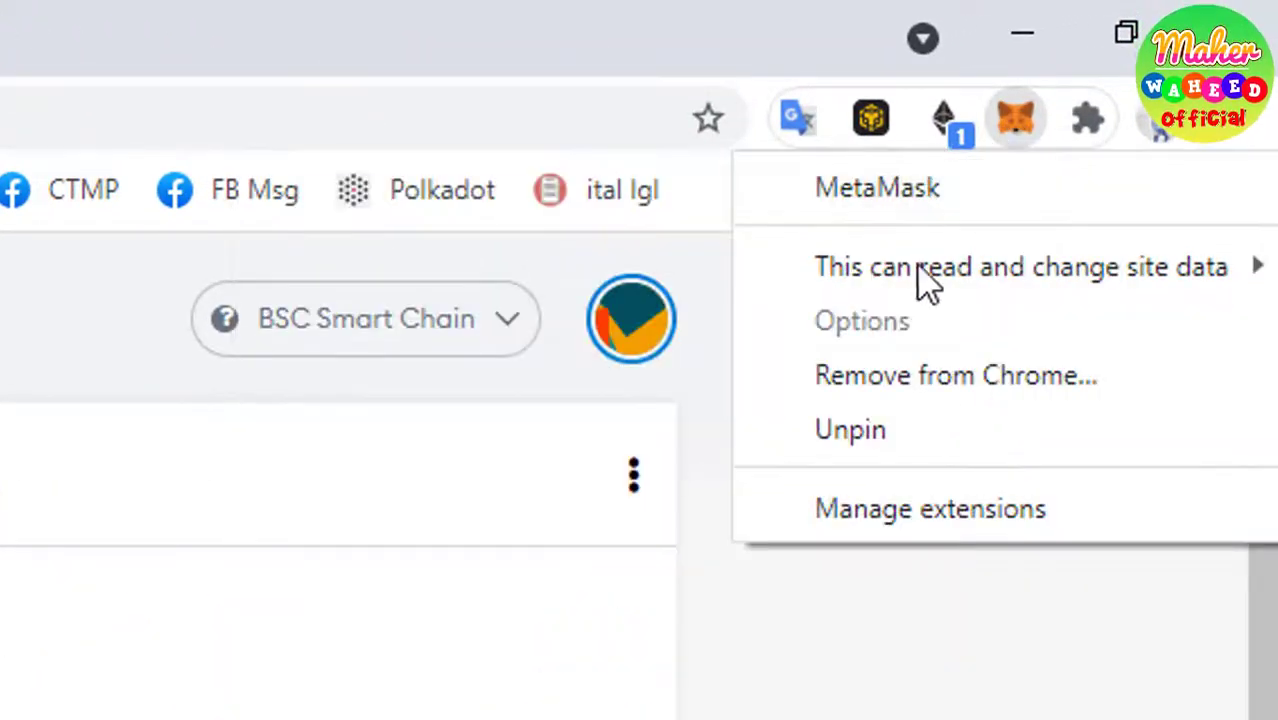
click(915, 430)
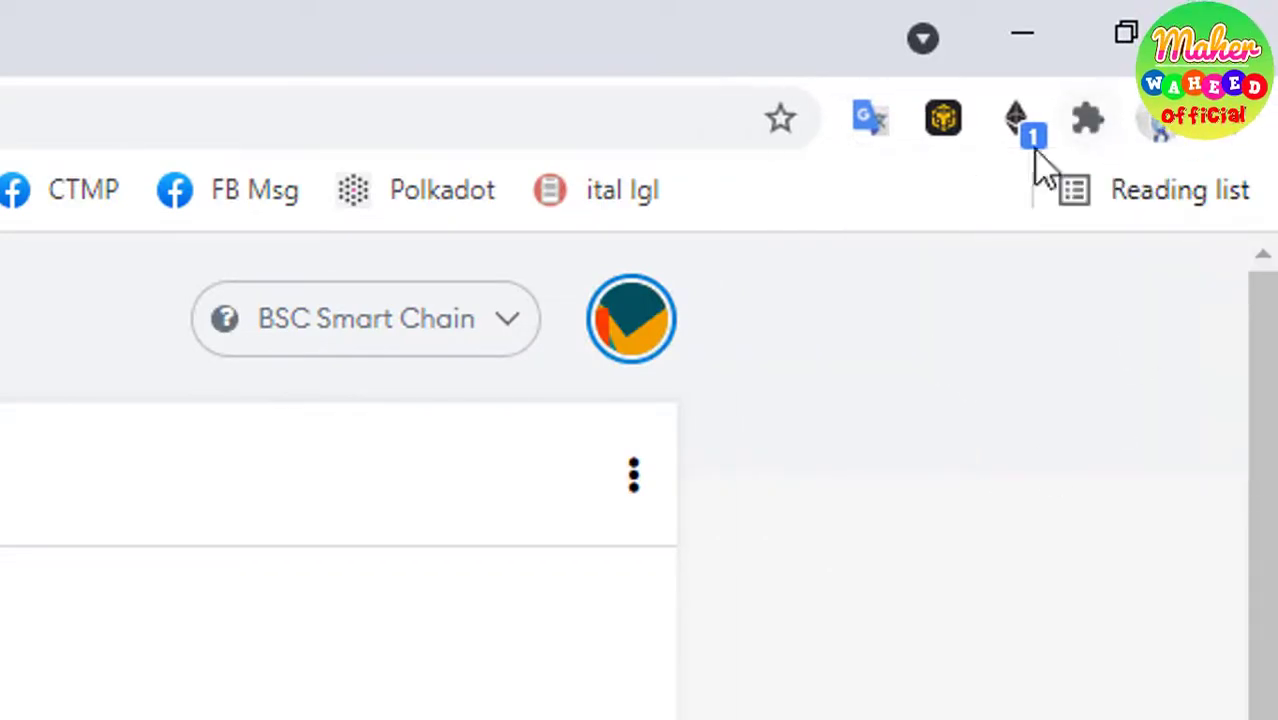
Pin MetaMask from the browser's list of installed extensions and close the list.
click(1093, 138)
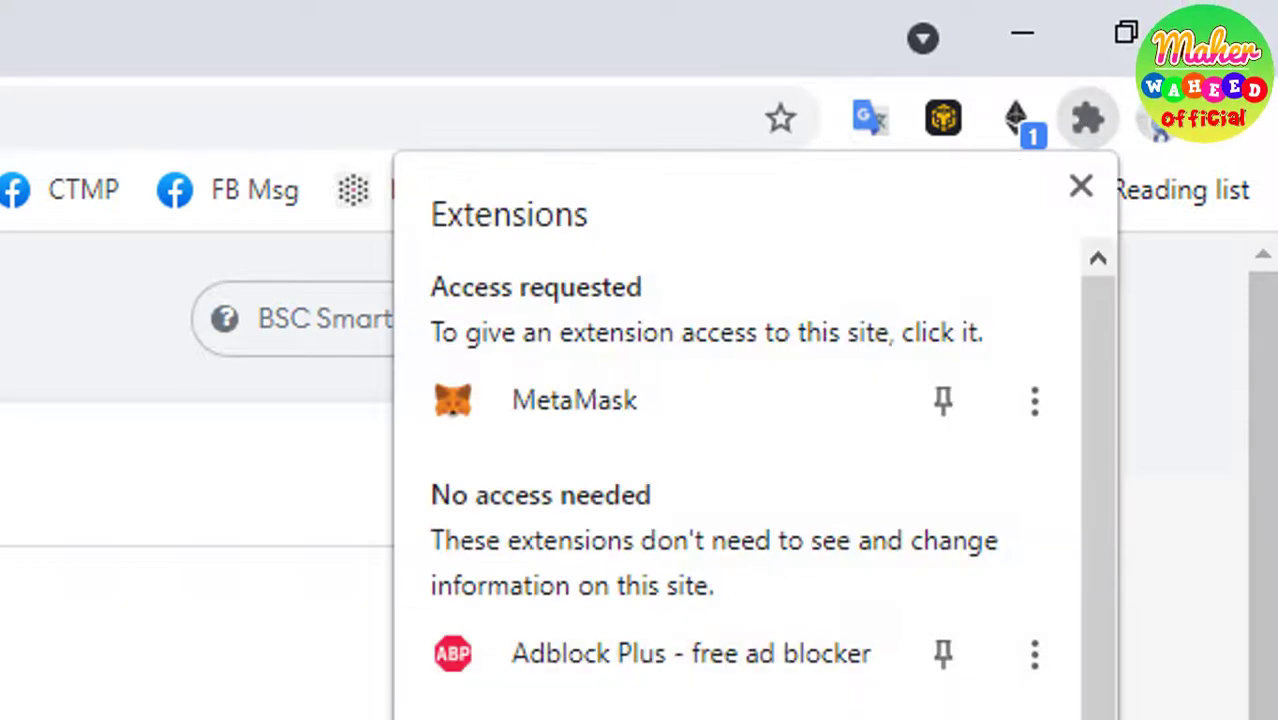
scroll(755, 480, down, 3)
scroll(755, 480, up, 3)
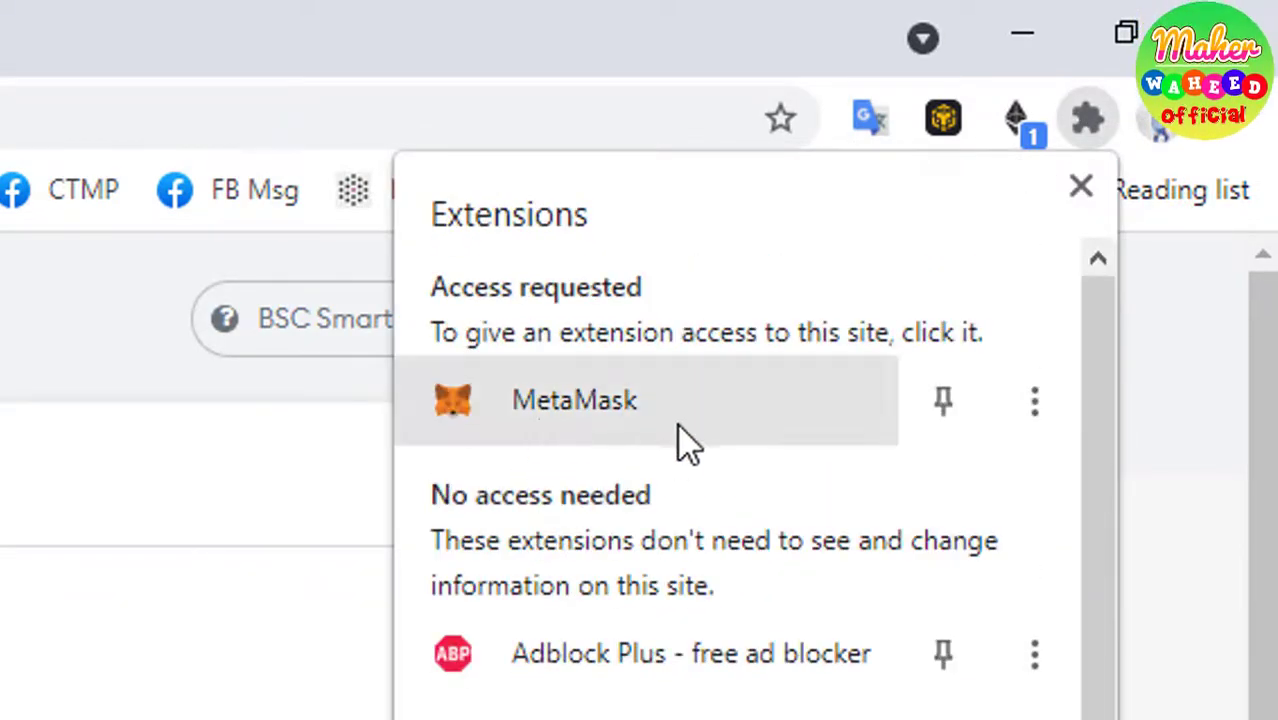
click(945, 403)
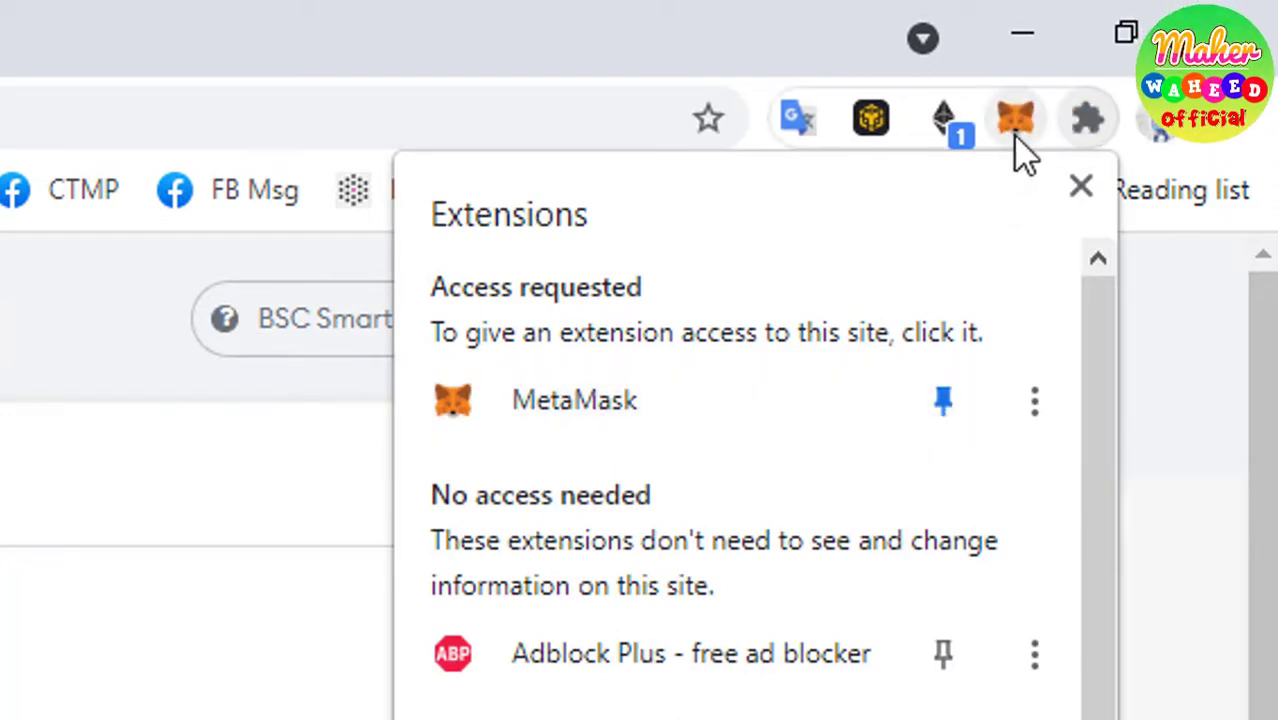
click(1086, 140)
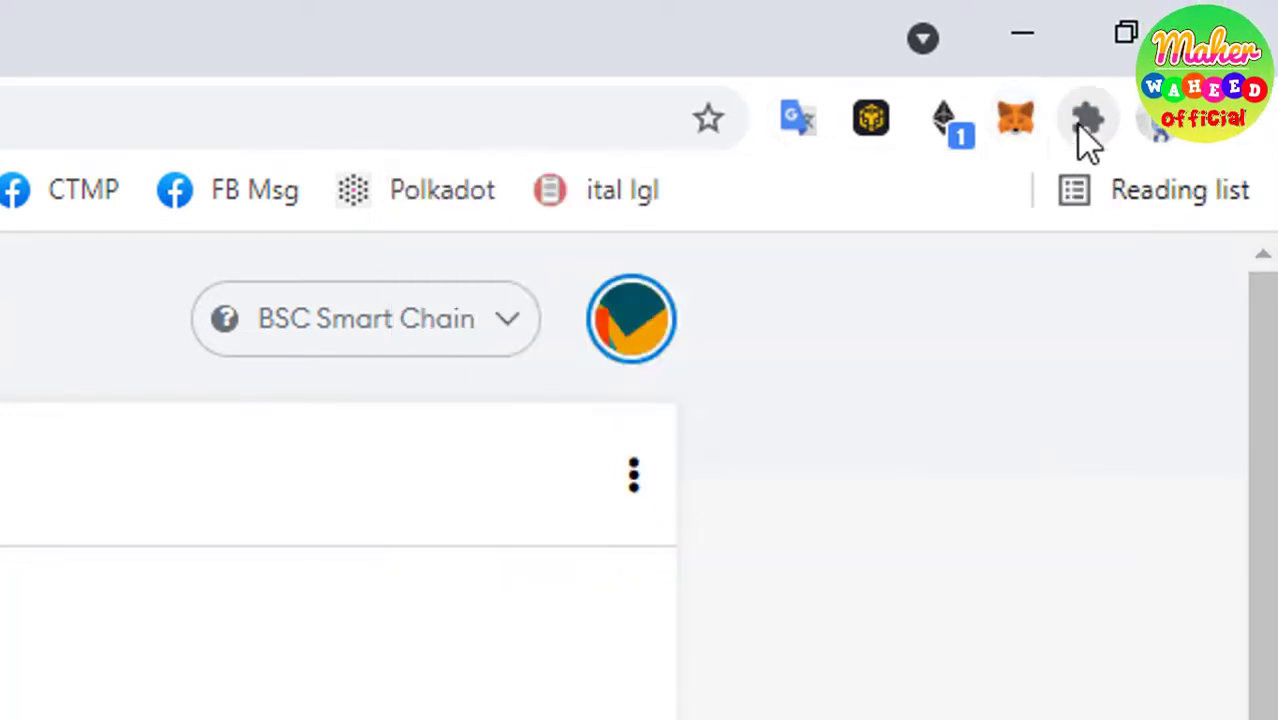
Open the MetaMask extension and switch its network to Ethereum Mainnet and back to BSC Smart Chain.
click(1017, 120)
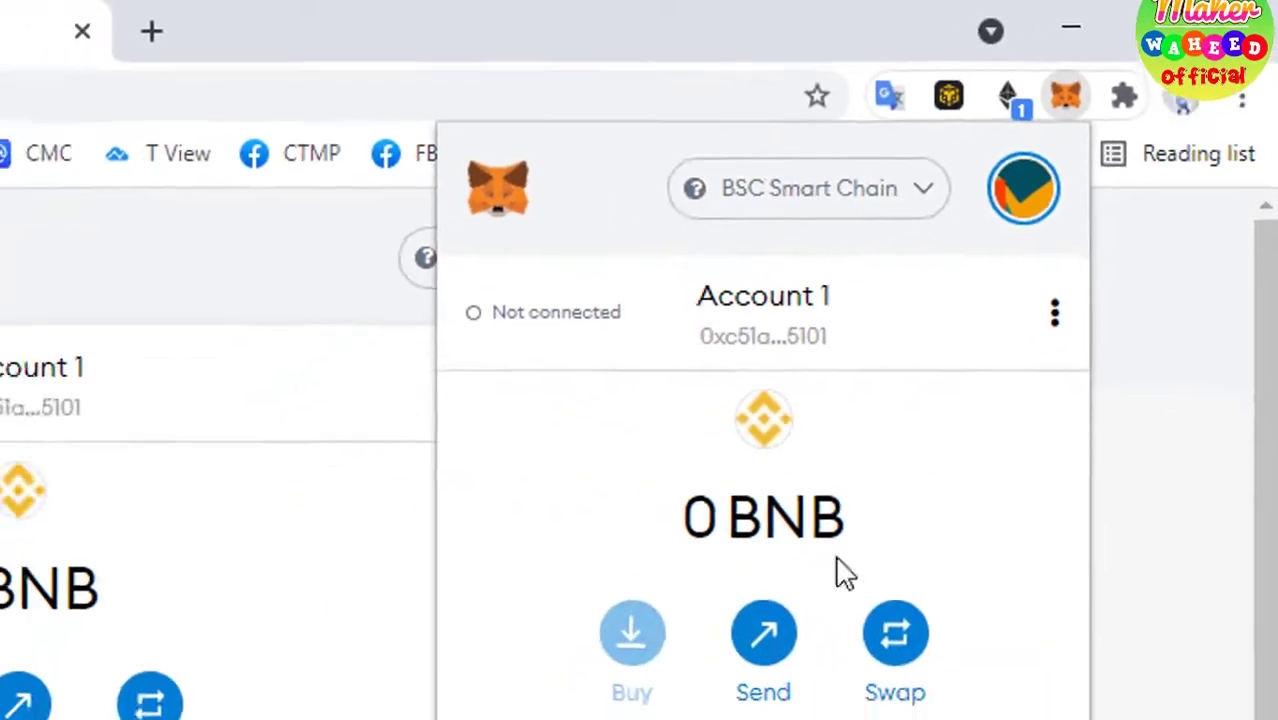
click(798, 190)
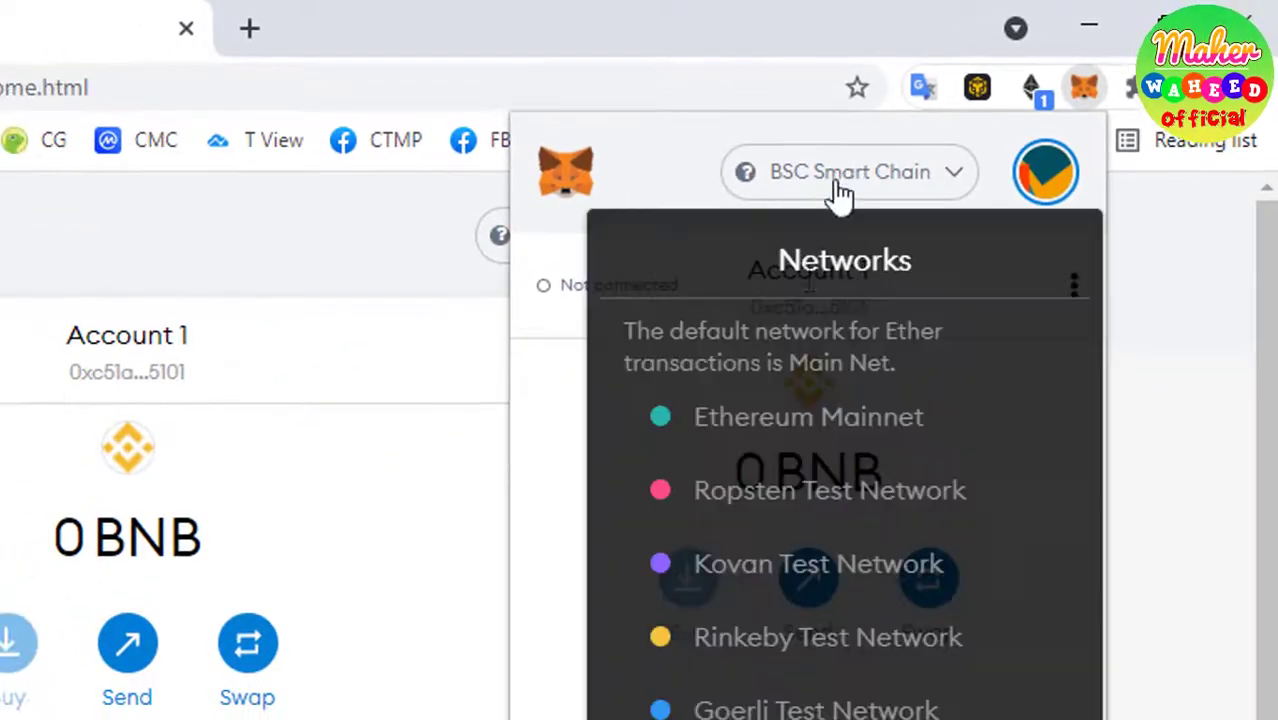
click(803, 430)
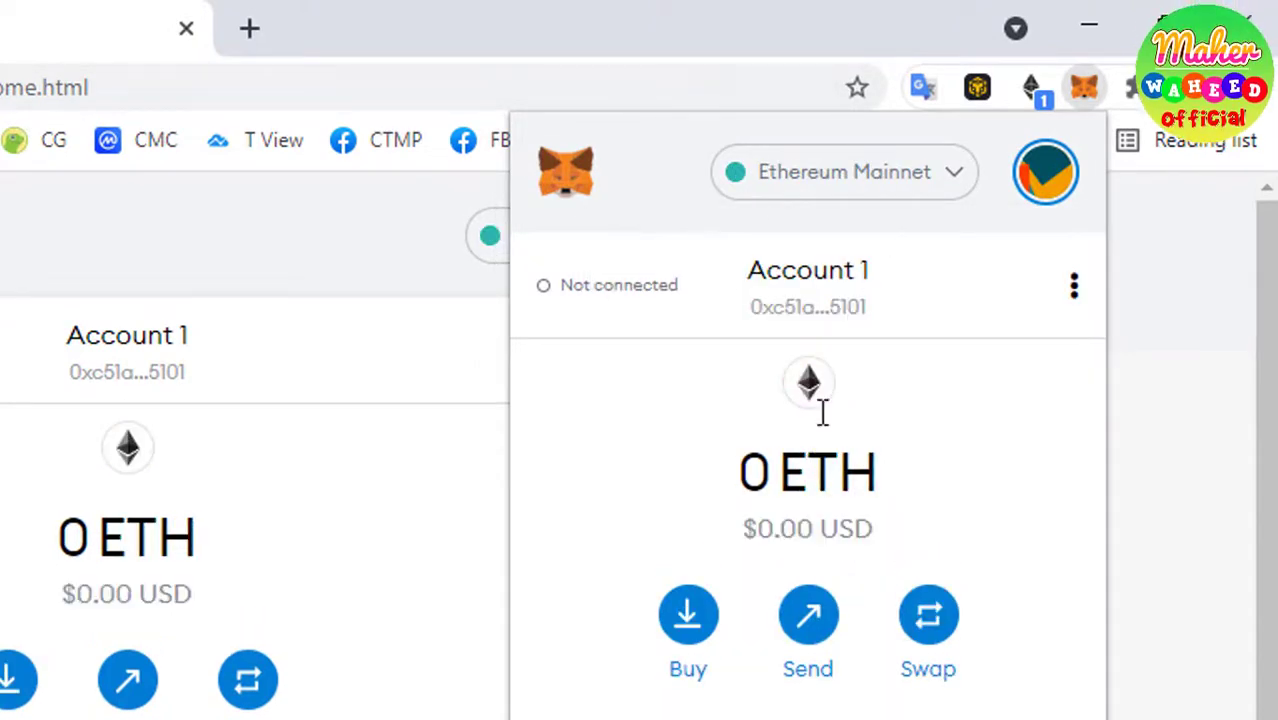
click(872, 192)
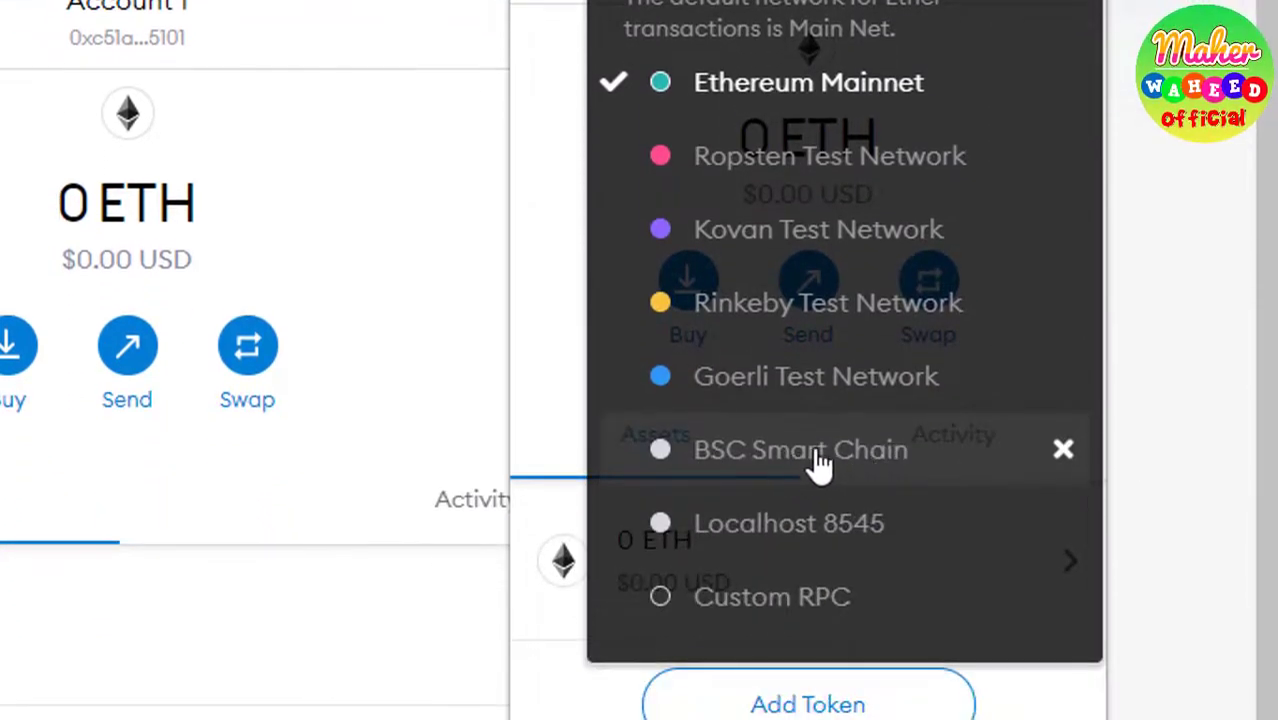
click(818, 452)
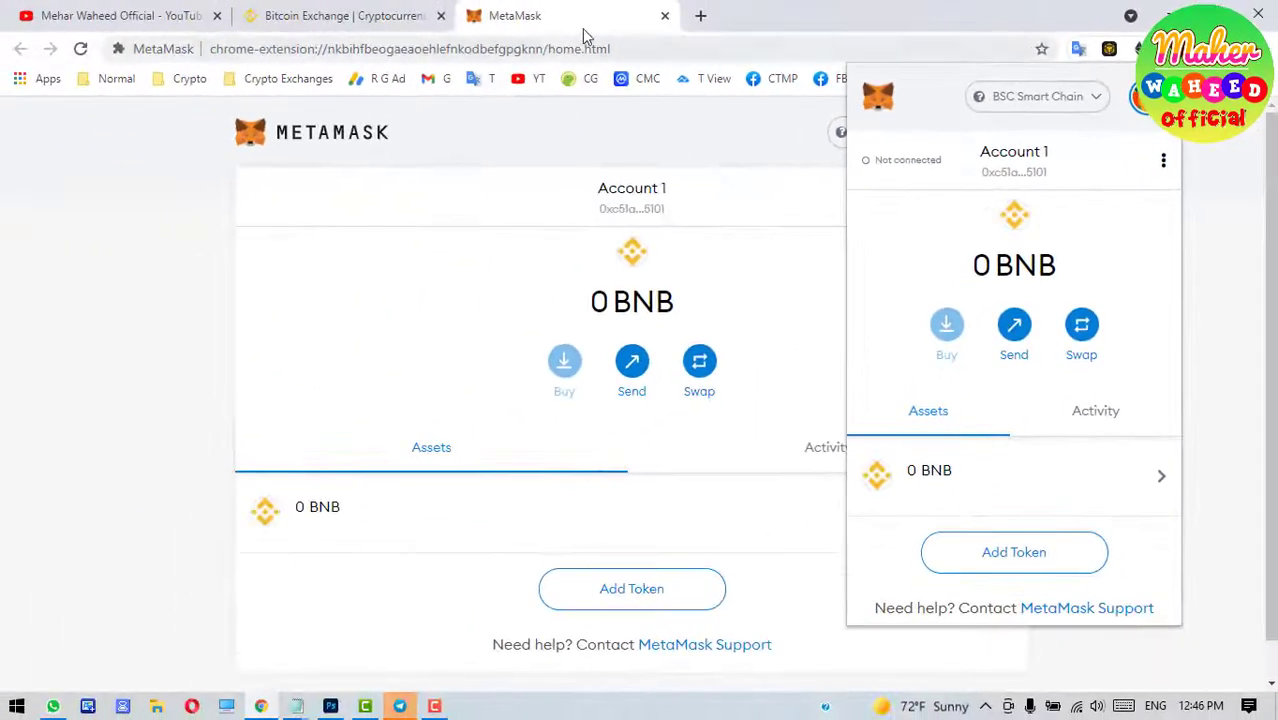
Close the MetaMask page and reopen the wallet in expanded view from its browser extension.
click(665, 16)
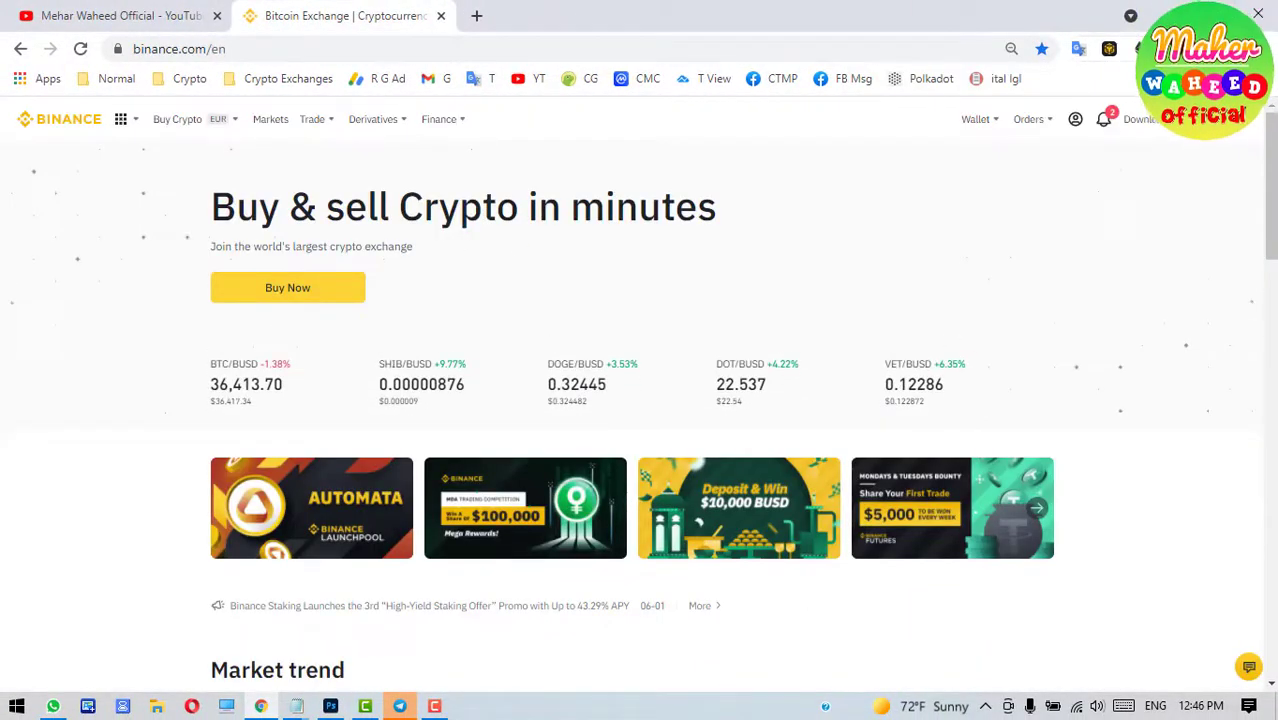
click(1140, 48)
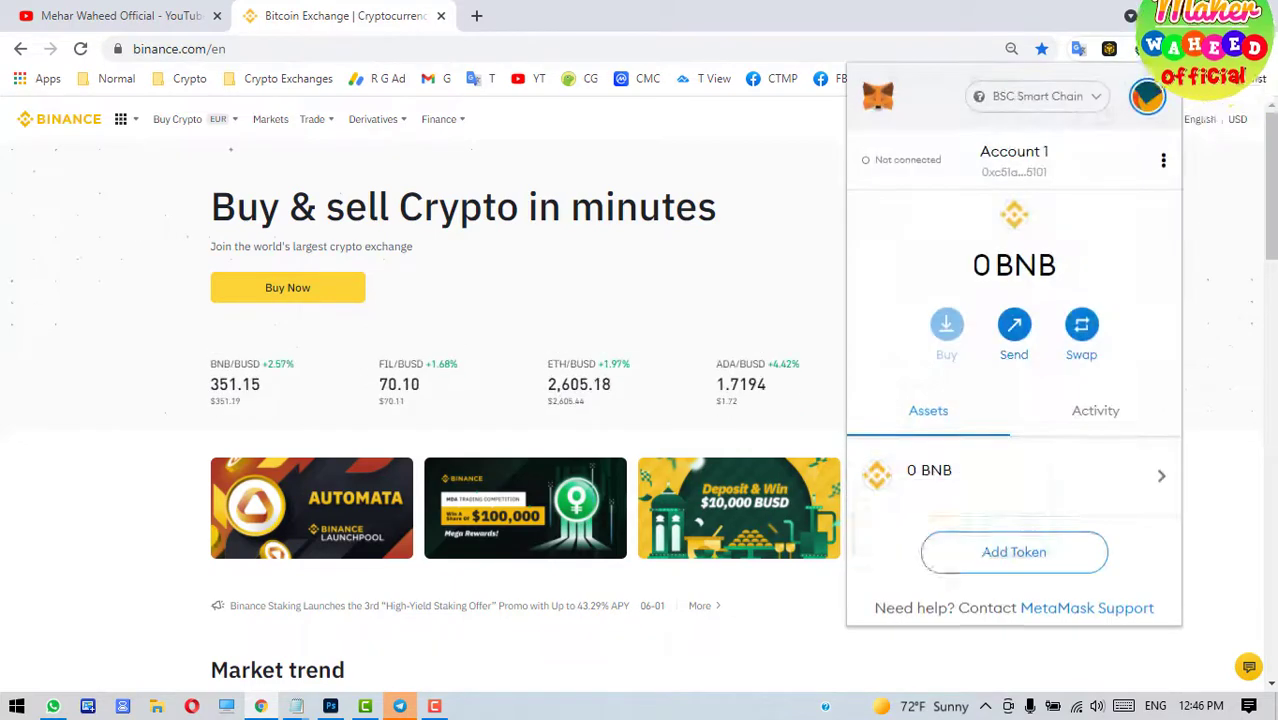
click(1163, 163)
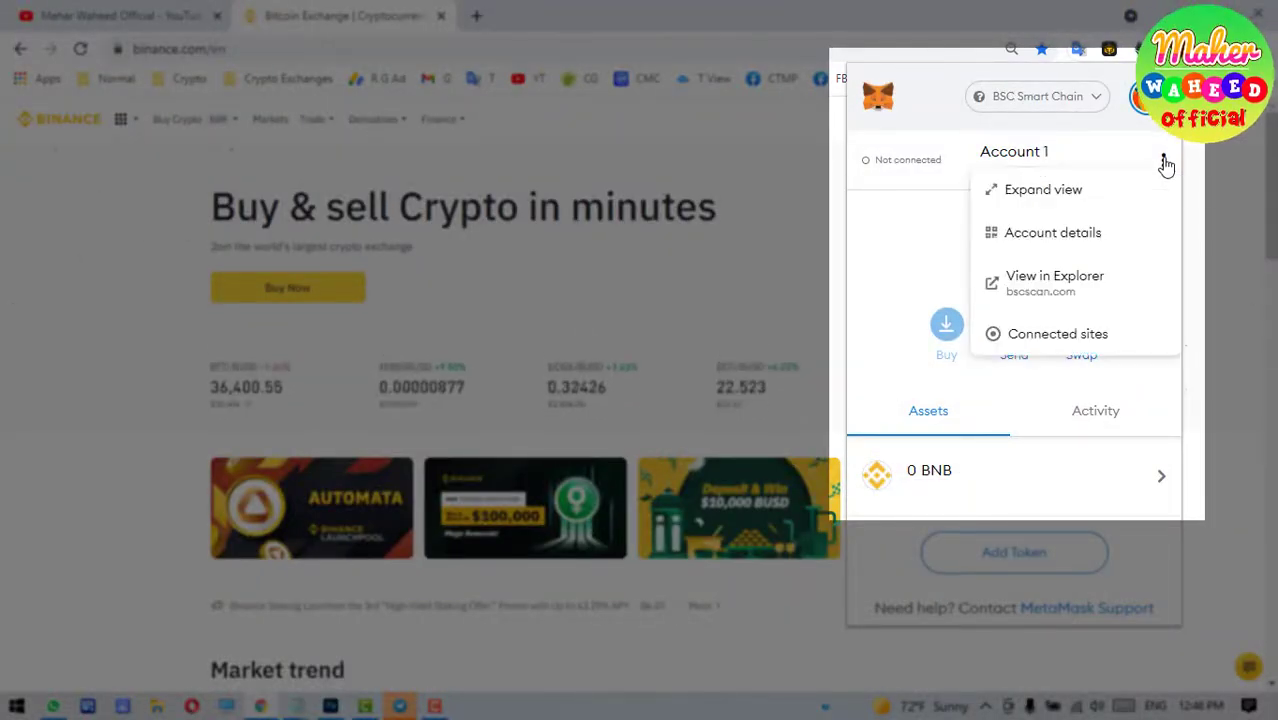
click(1089, 197)
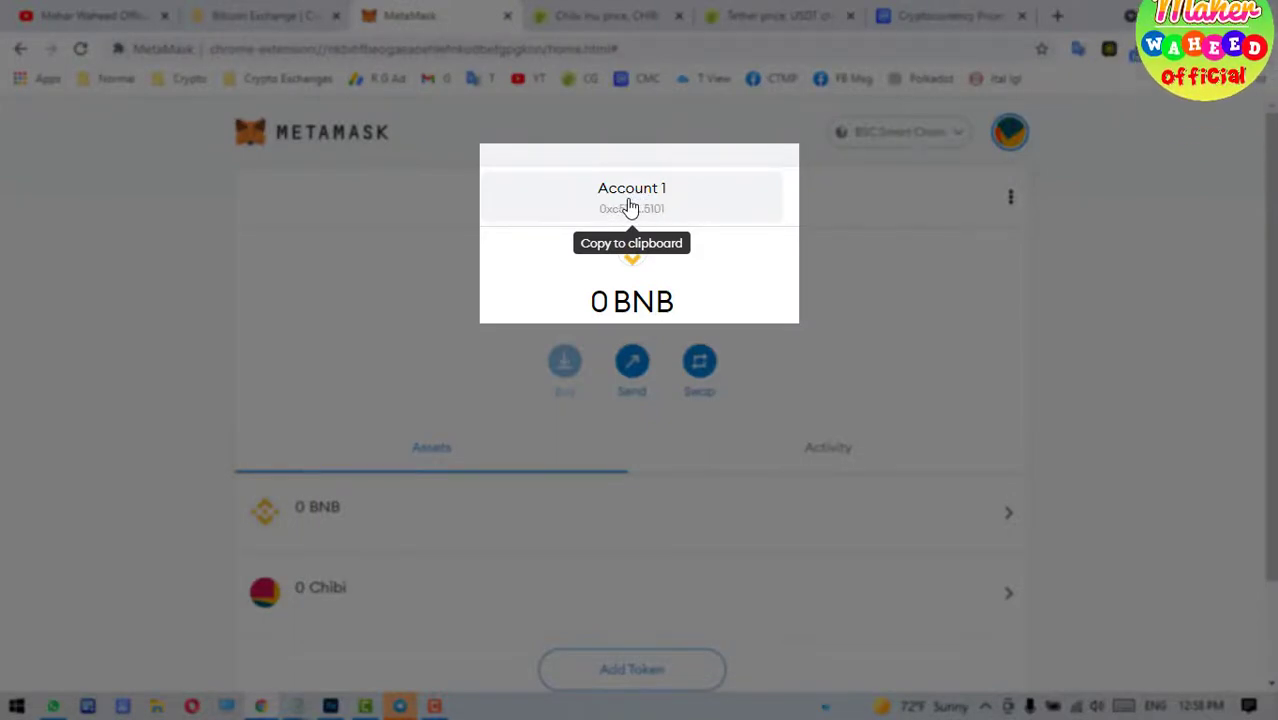
Copy the wallet address of Account 1, first from the account header and again from its account details, and close the details.
click(630, 207)
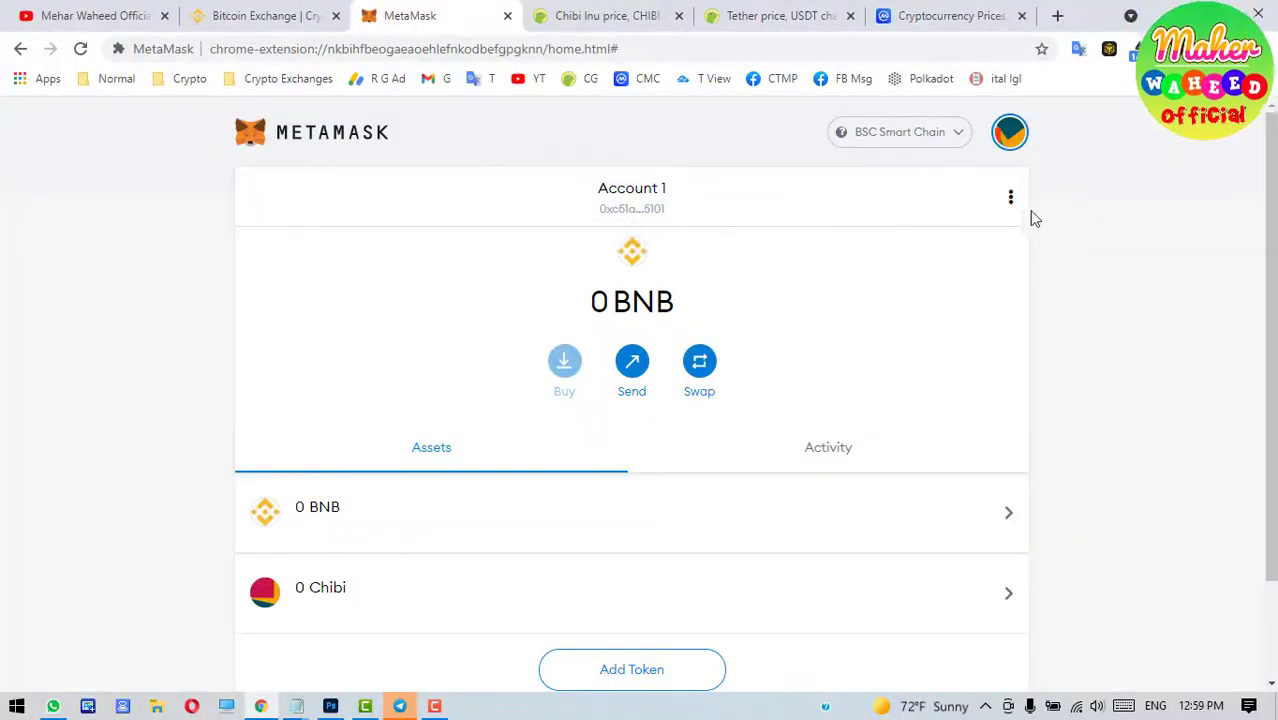
click(1012, 200)
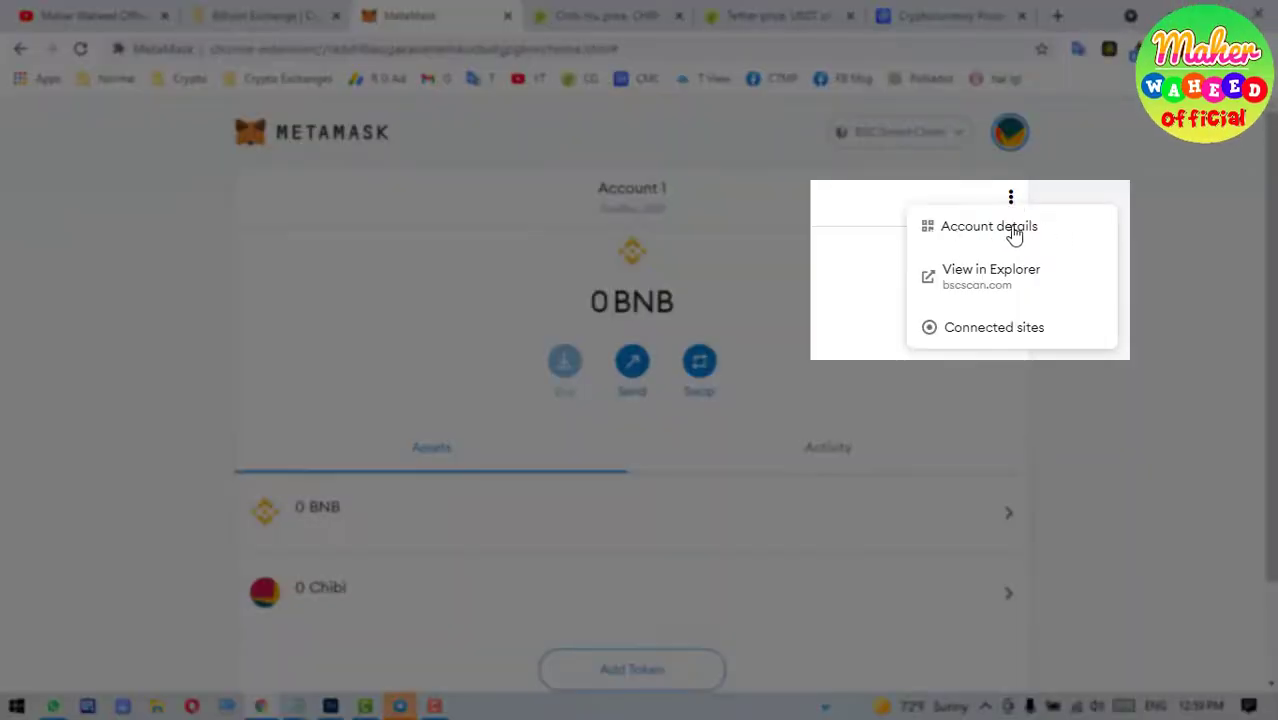
click(1003, 228)
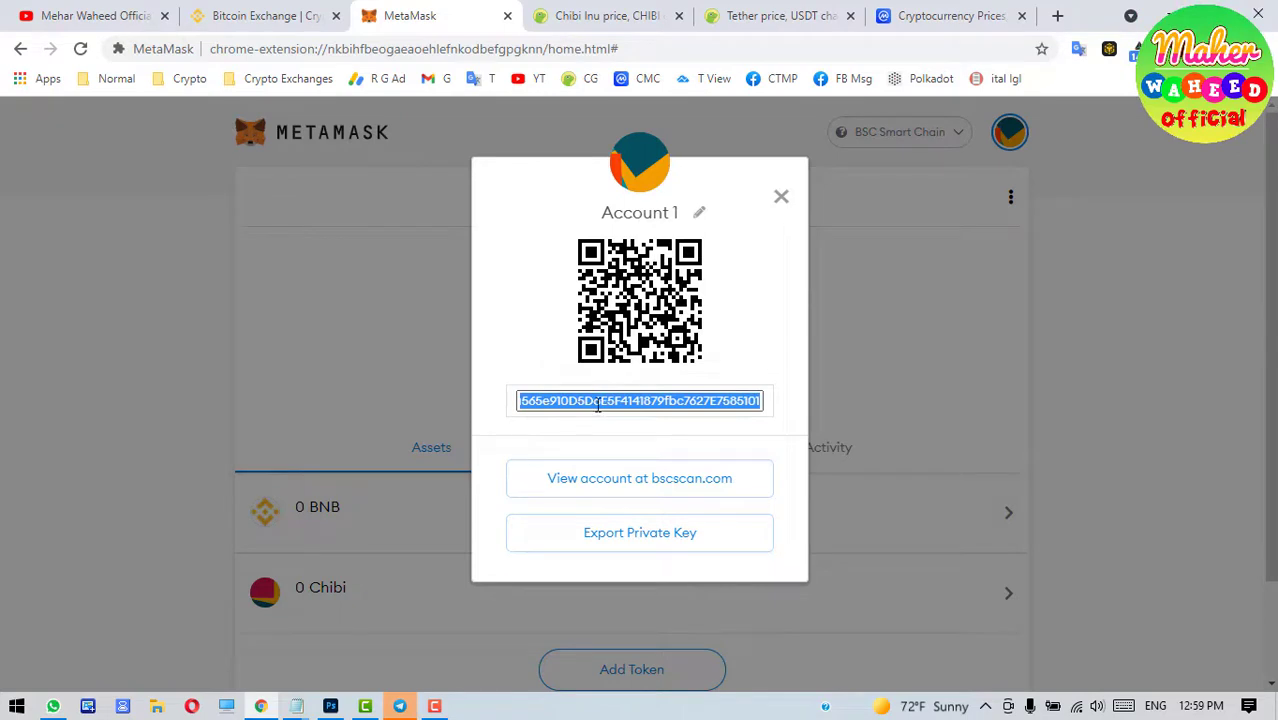
right_click(568, 400)
click(604, 417)
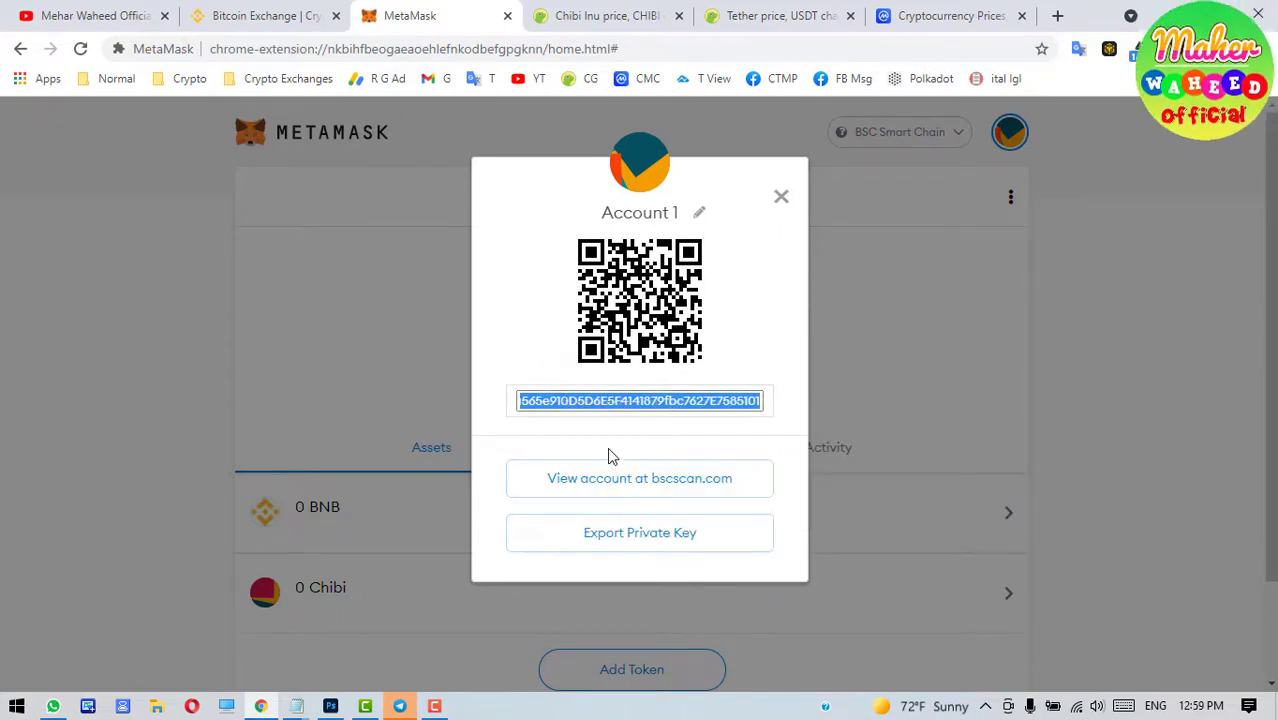
click(781, 198)
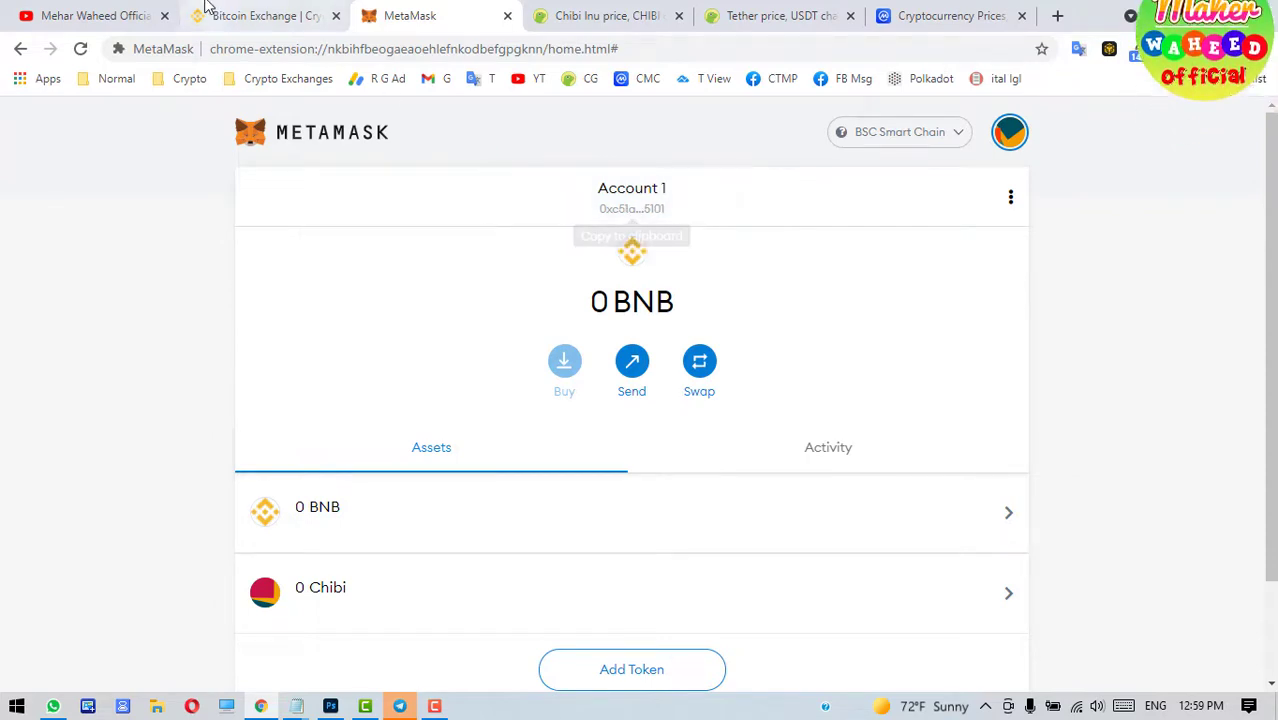
Switch to Binance and open the crypto withdrawal form from the wallet overview.
click(266, 22)
mouse_move(1006, 147)
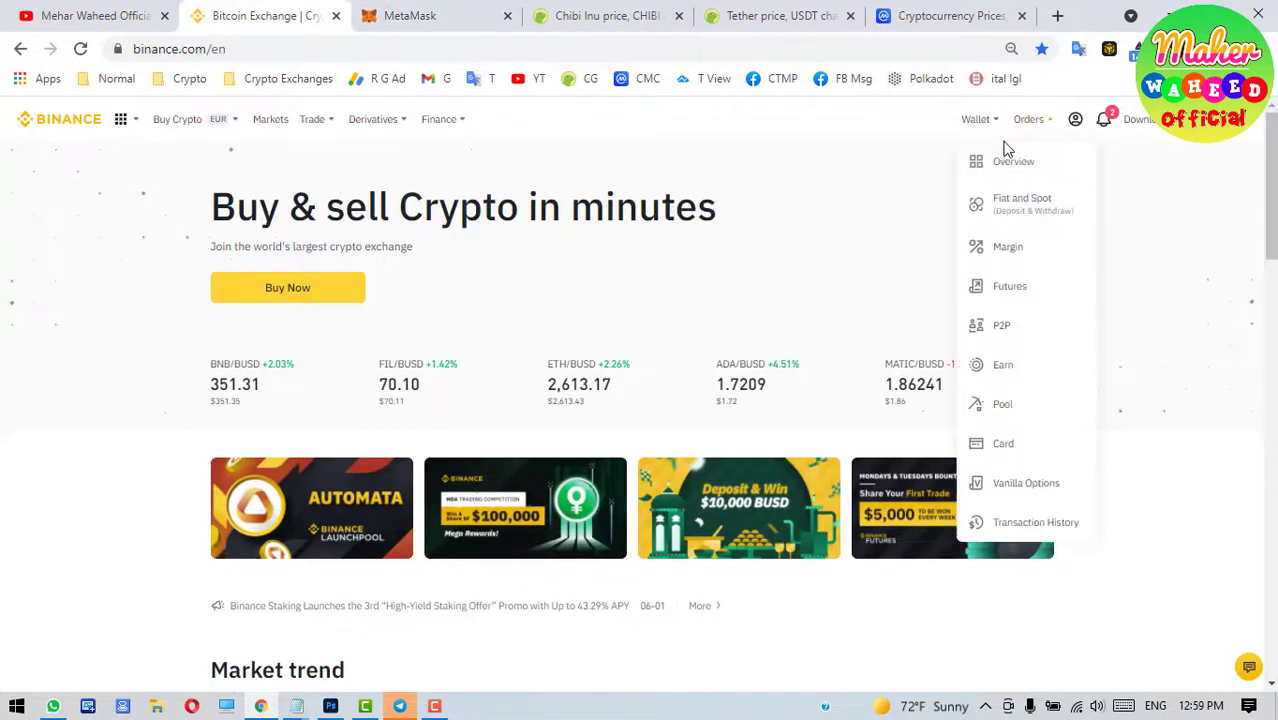
mouse_move(185, 133)
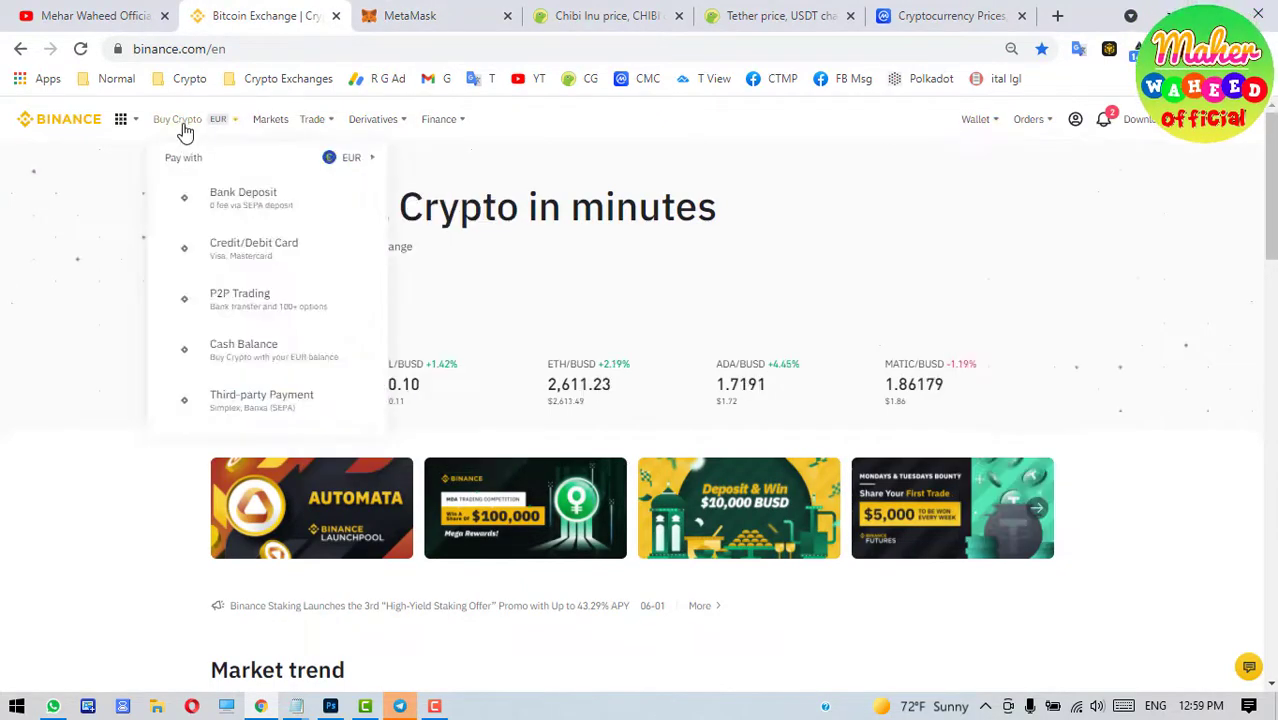
mouse_move(977, 127)
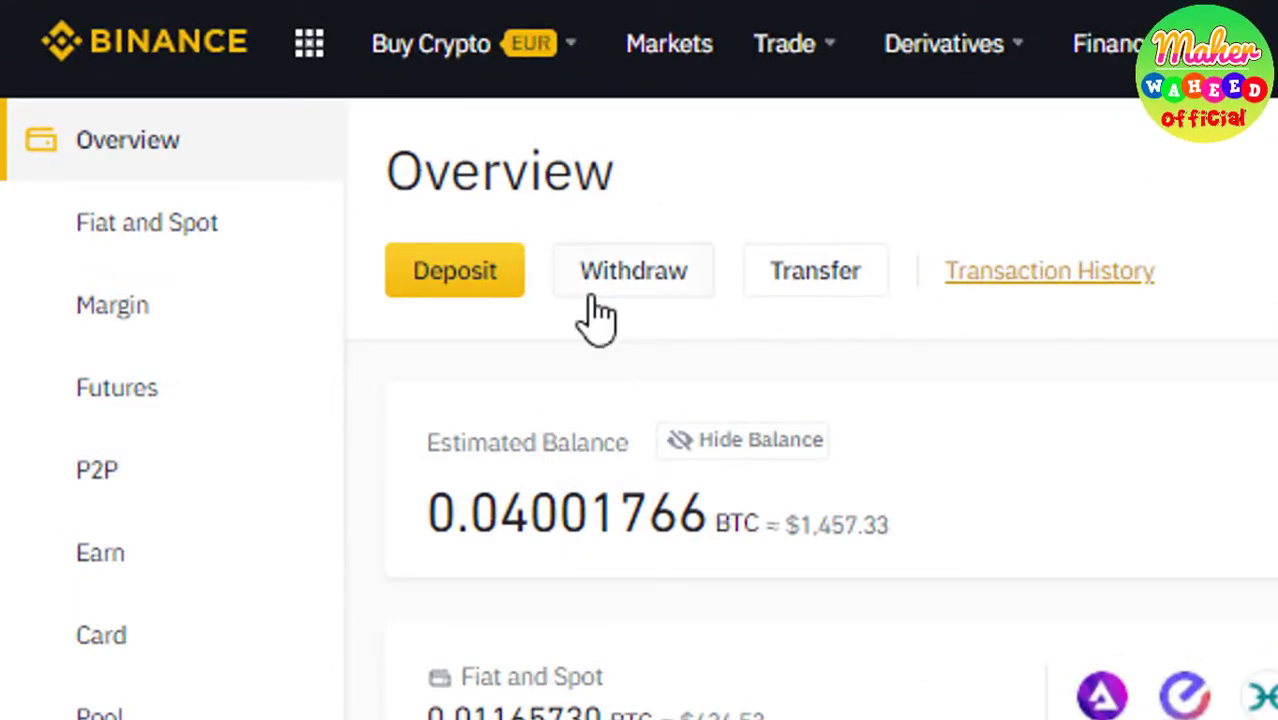
click(652, 288)
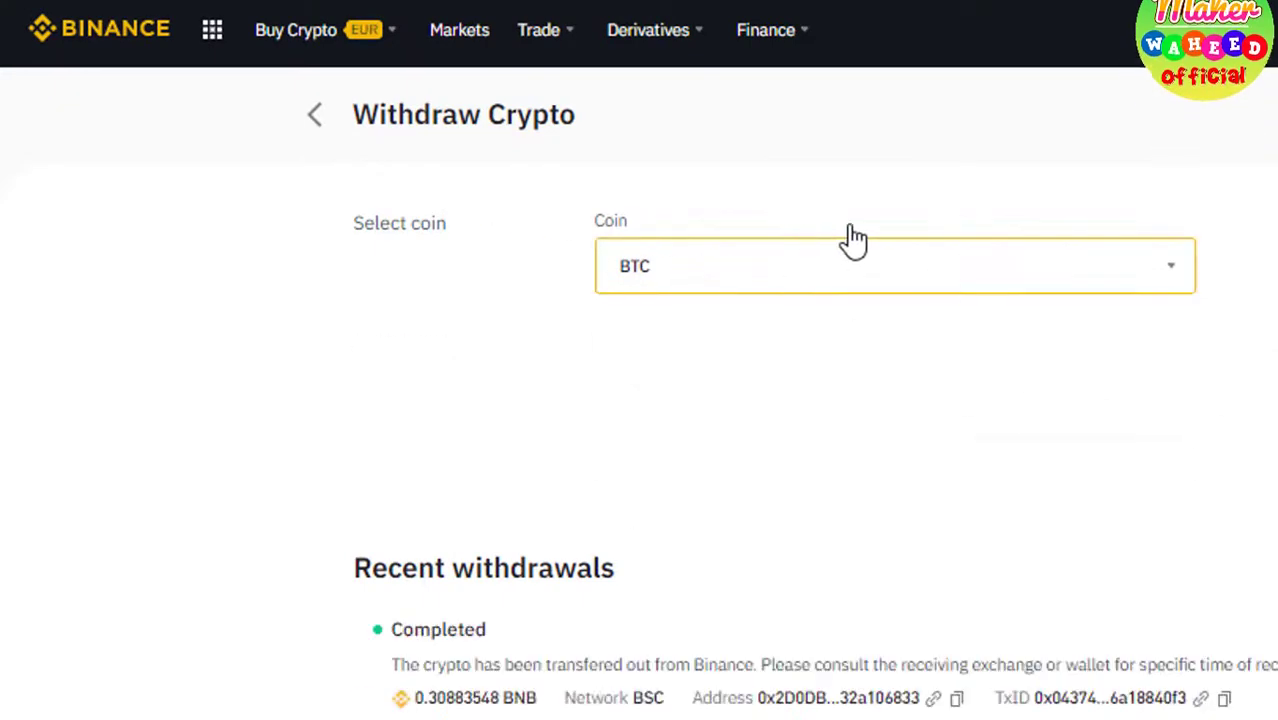
Search for "bnb" and select BNB as the coin to withdraw.
click(969, 279)
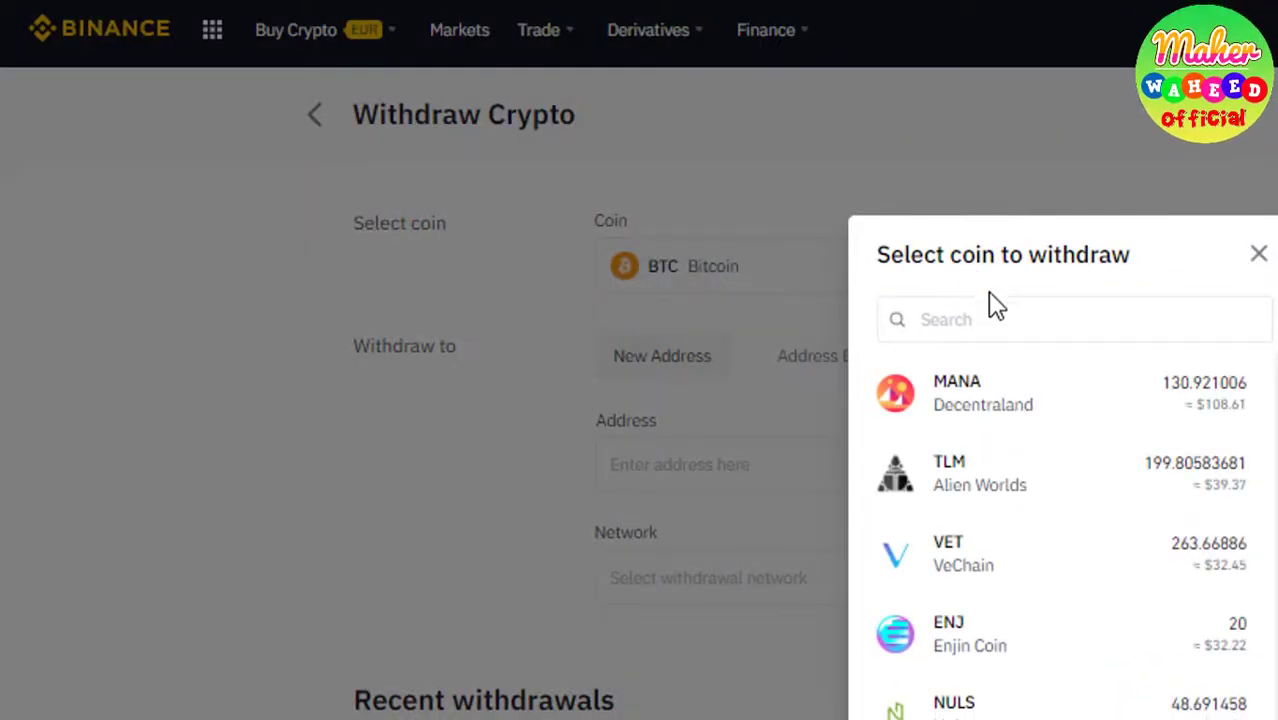
text(bnb)
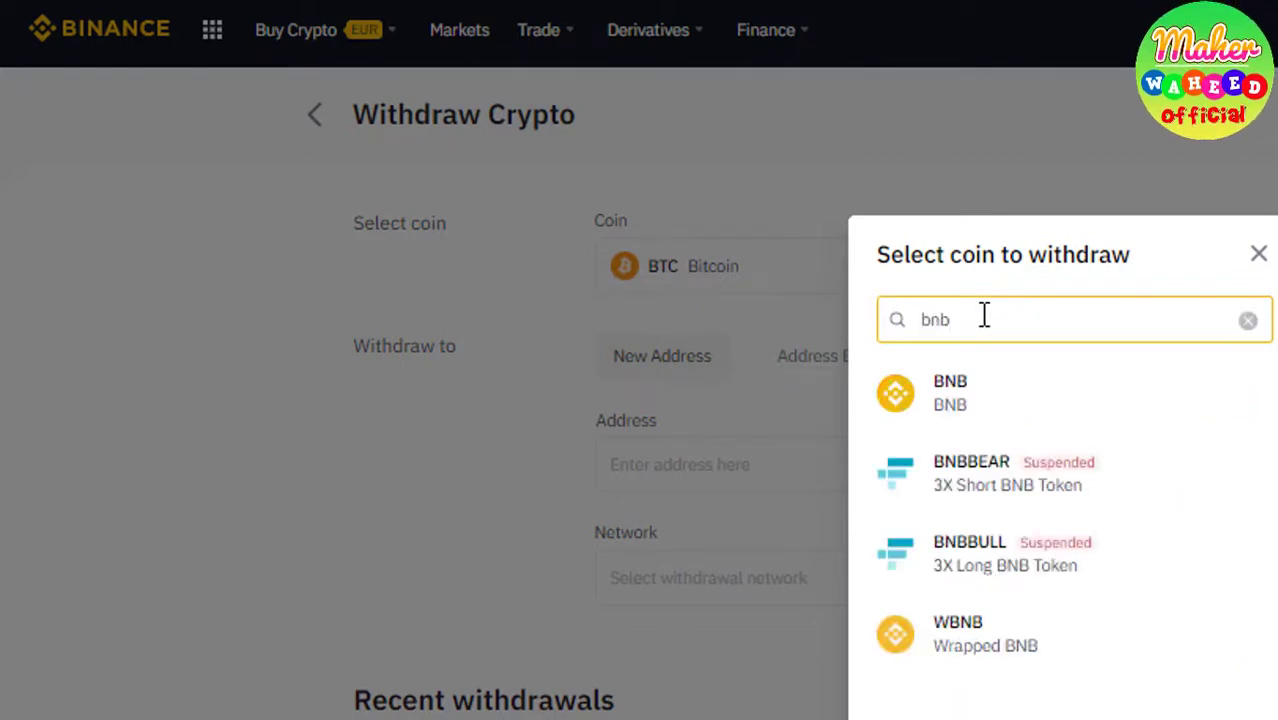
click(950, 402)
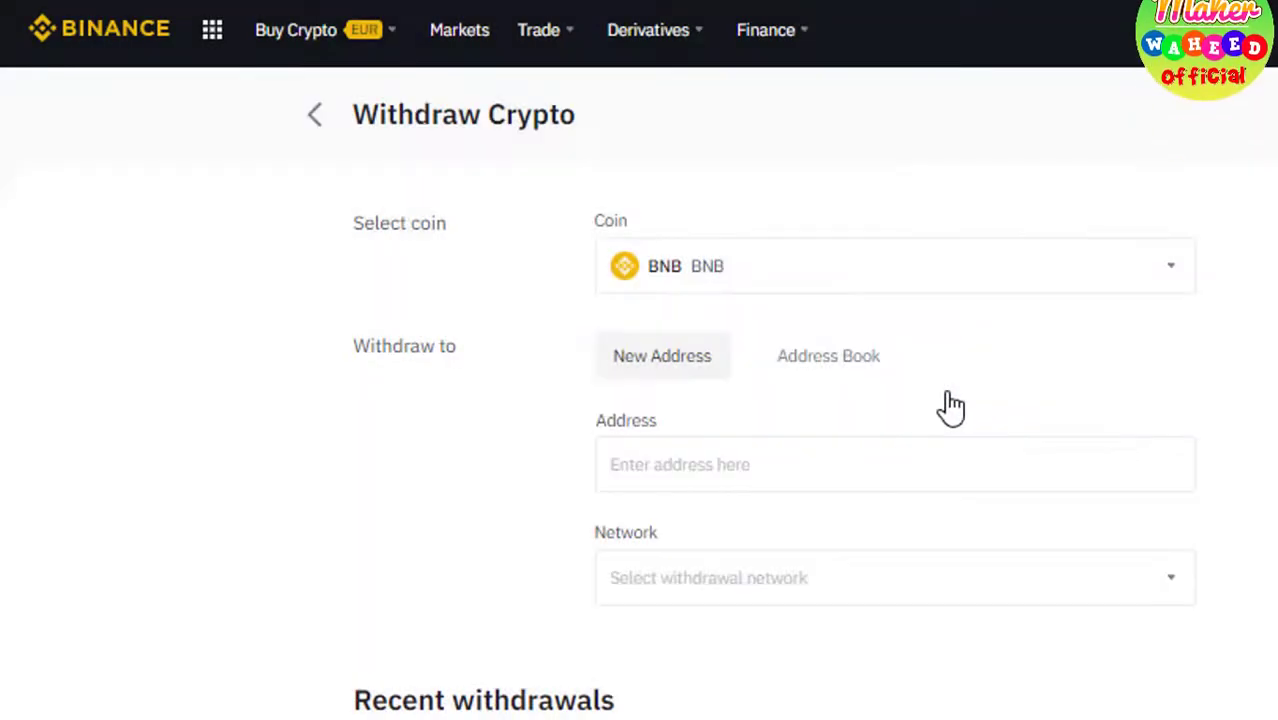
Copy the Account 1 wallet address from its MetaMask account details and return to the address entry of the Binance withdrawal form.
click(676, 482)
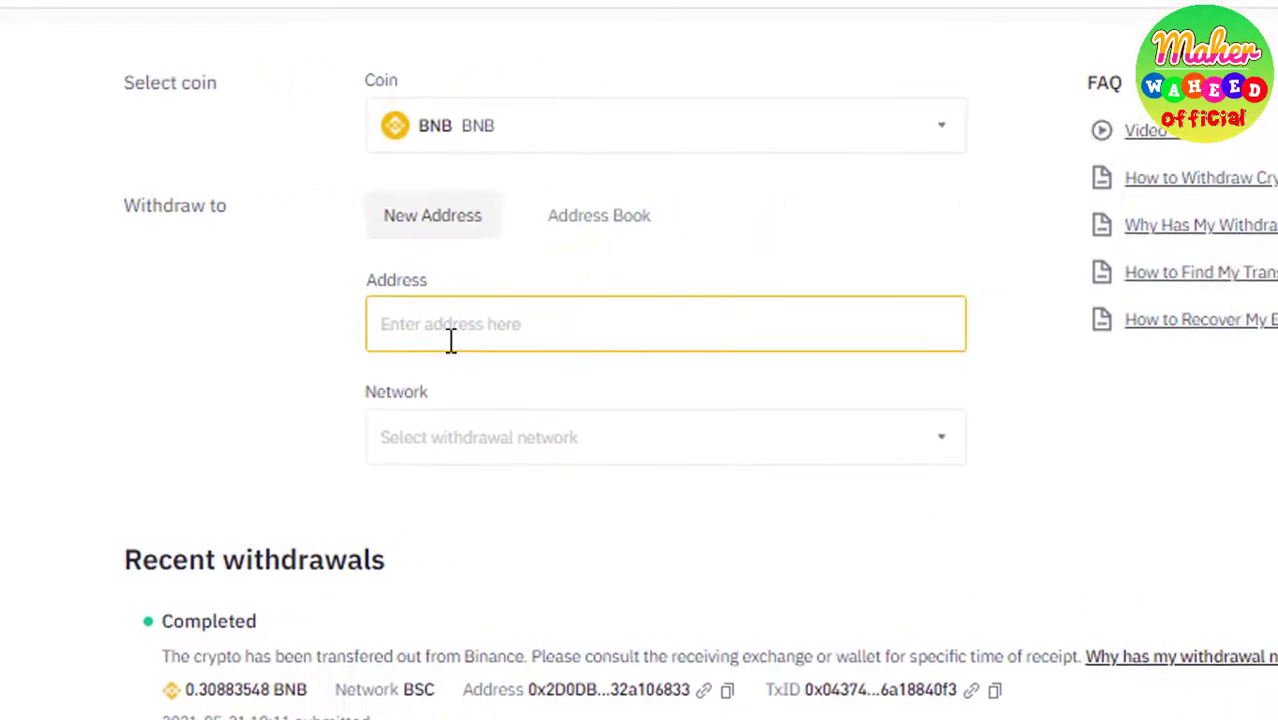
right_click(519, 332)
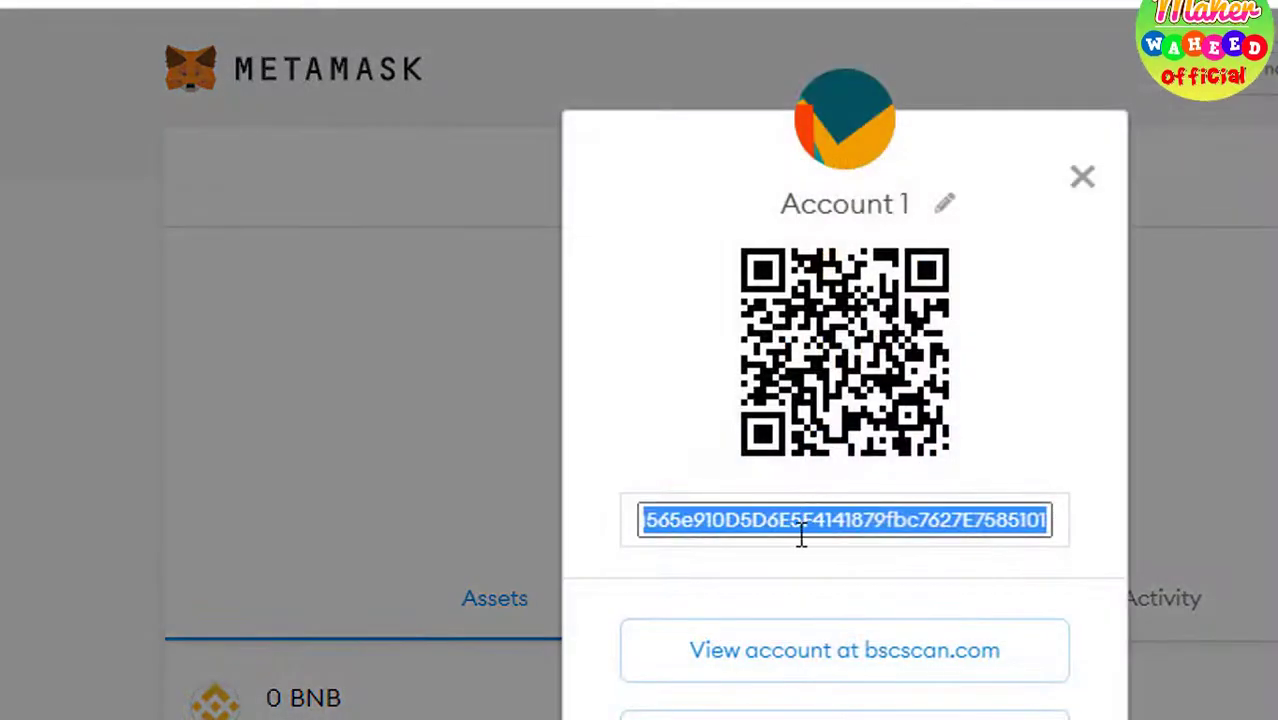
right_click(802, 532)
click(850, 565)
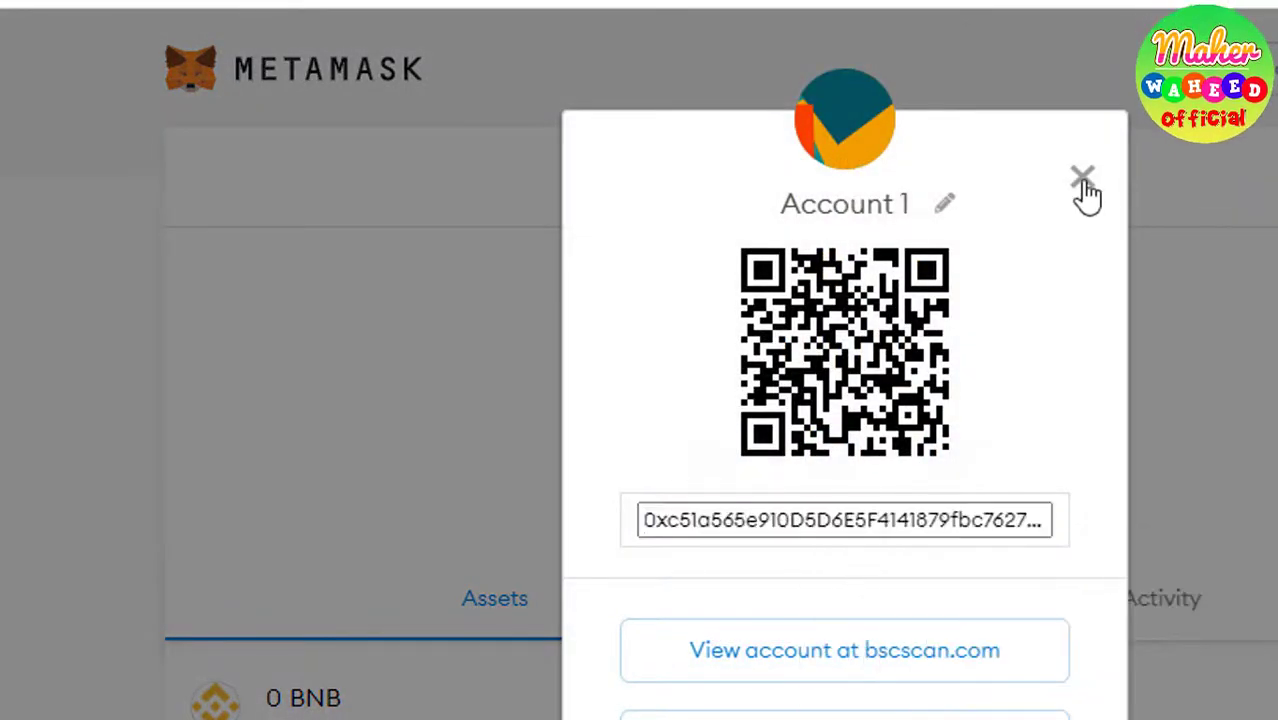
click(1082, 180)
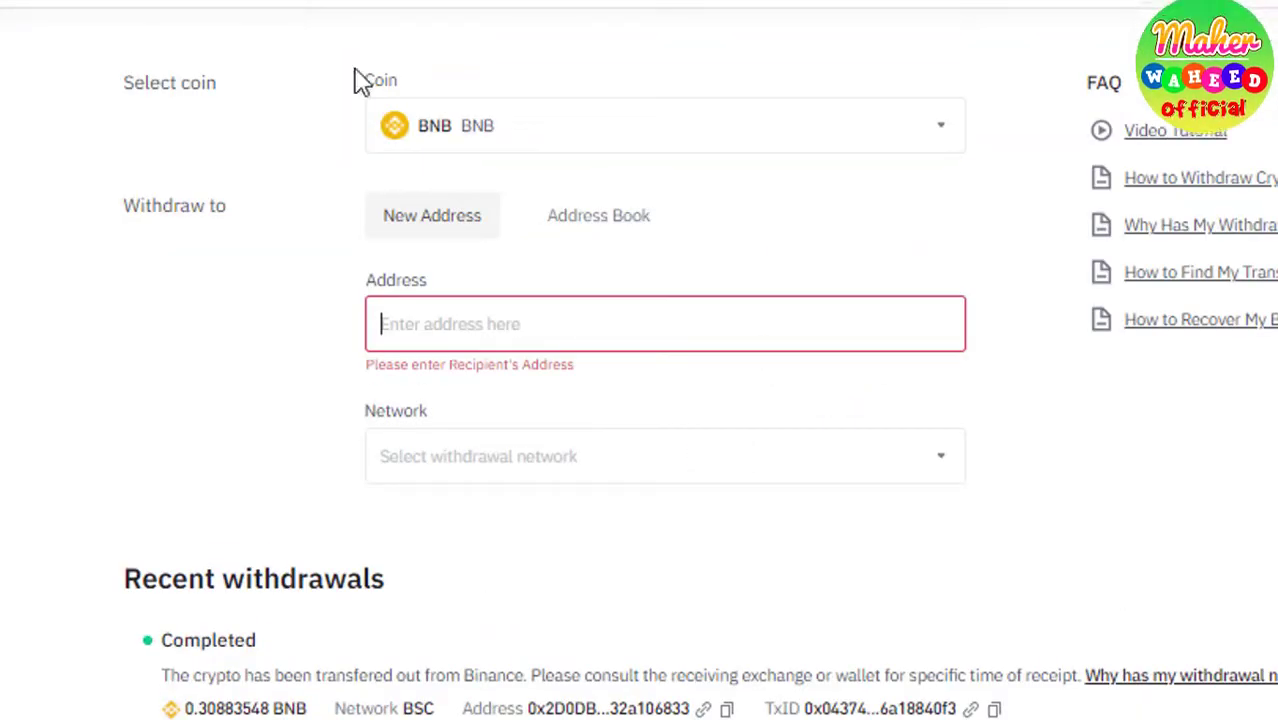
Paste the copied Account 1 wallet address as the BNB withdrawal address and check the available withdrawal networks.
right_click(513, 334)
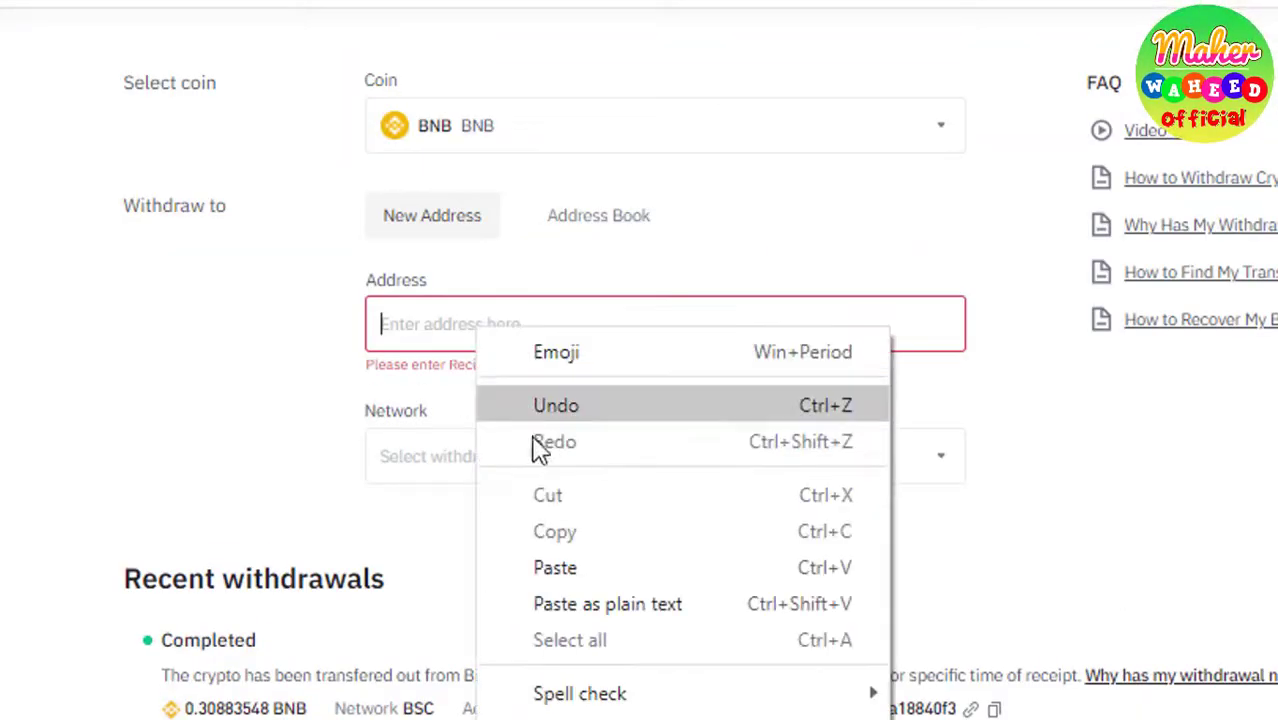
click(562, 488)
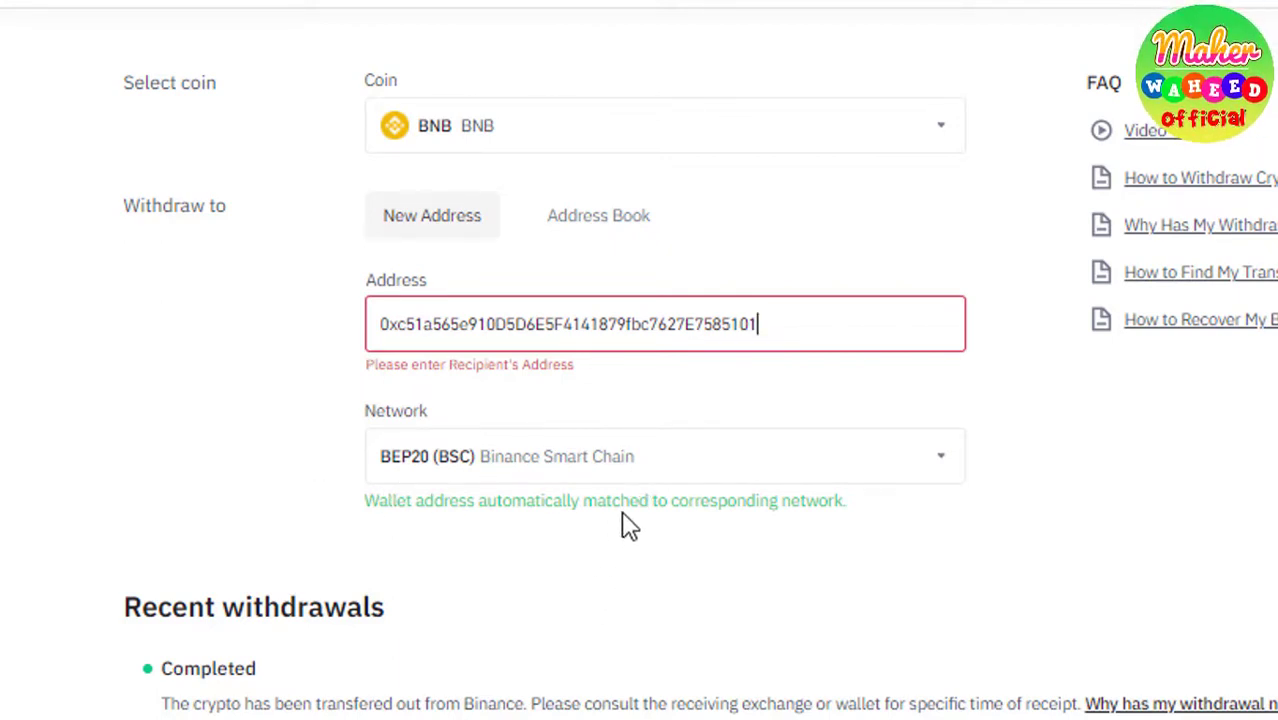
click(695, 469)
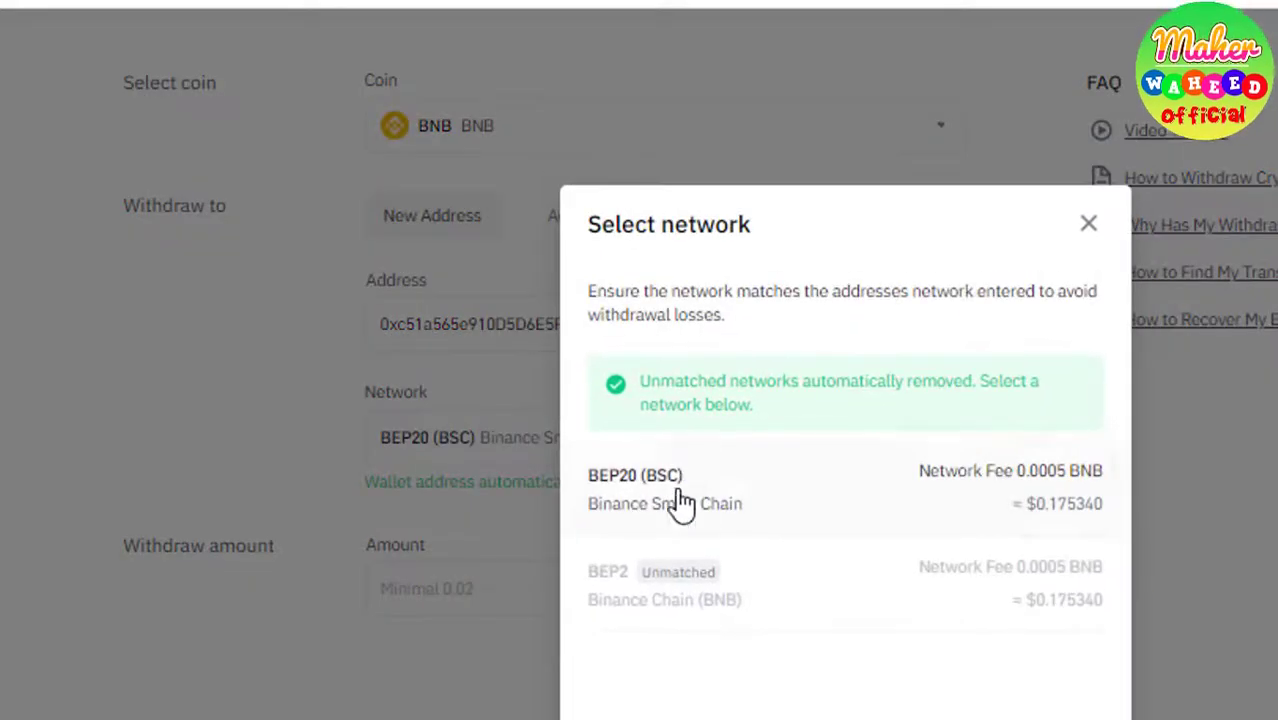
click(1086, 226)
scroll(276, 393, up, 2)
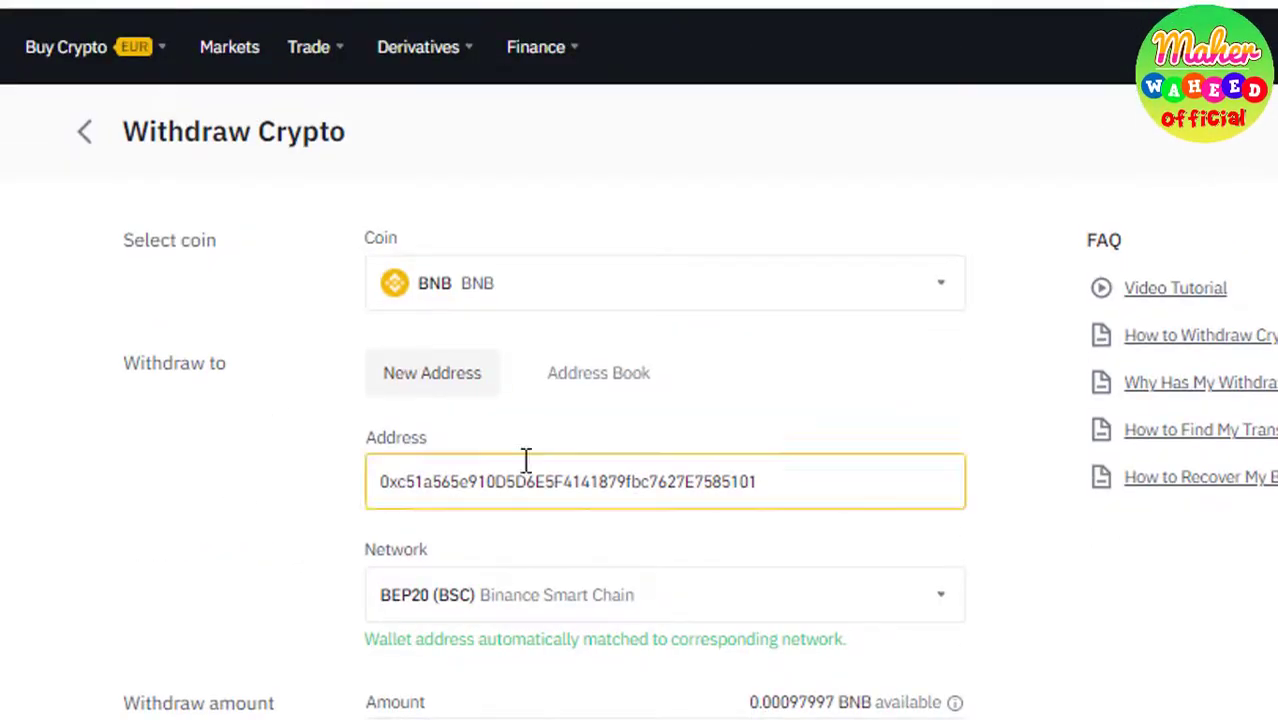
Search for "usdt" and select USDT as the coin to withdraw.
click(712, 295)
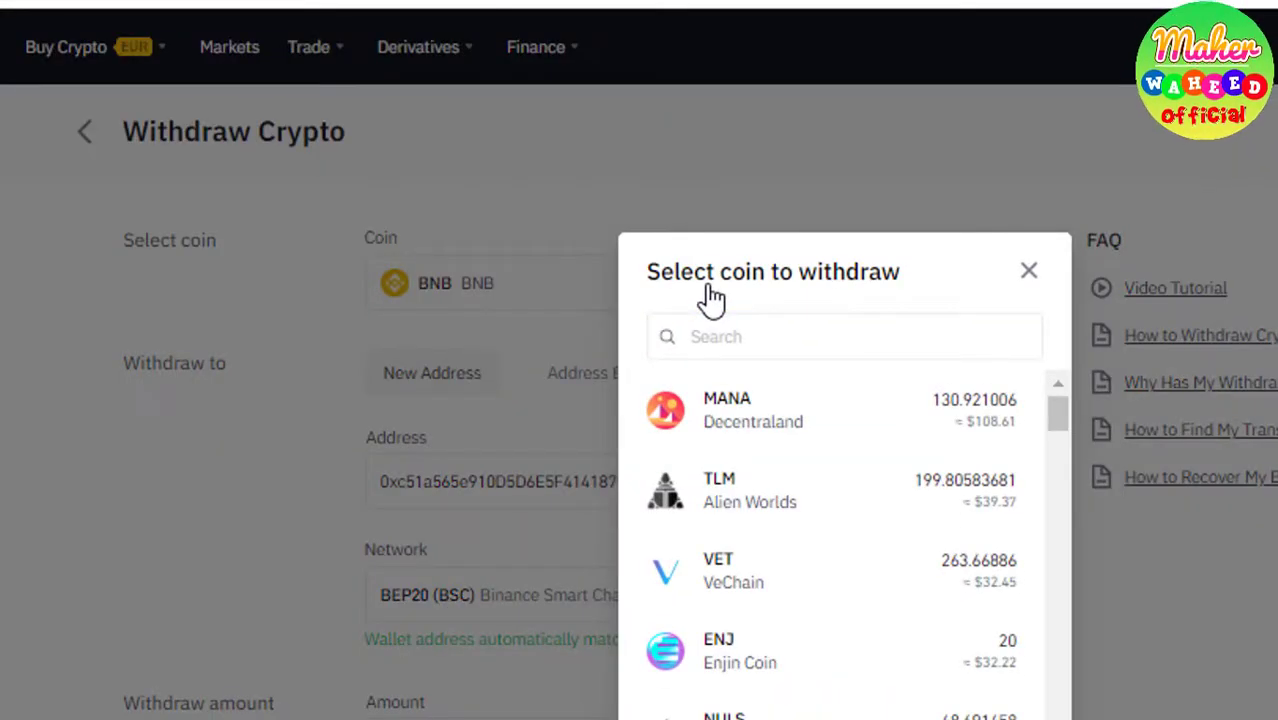
click(765, 345)
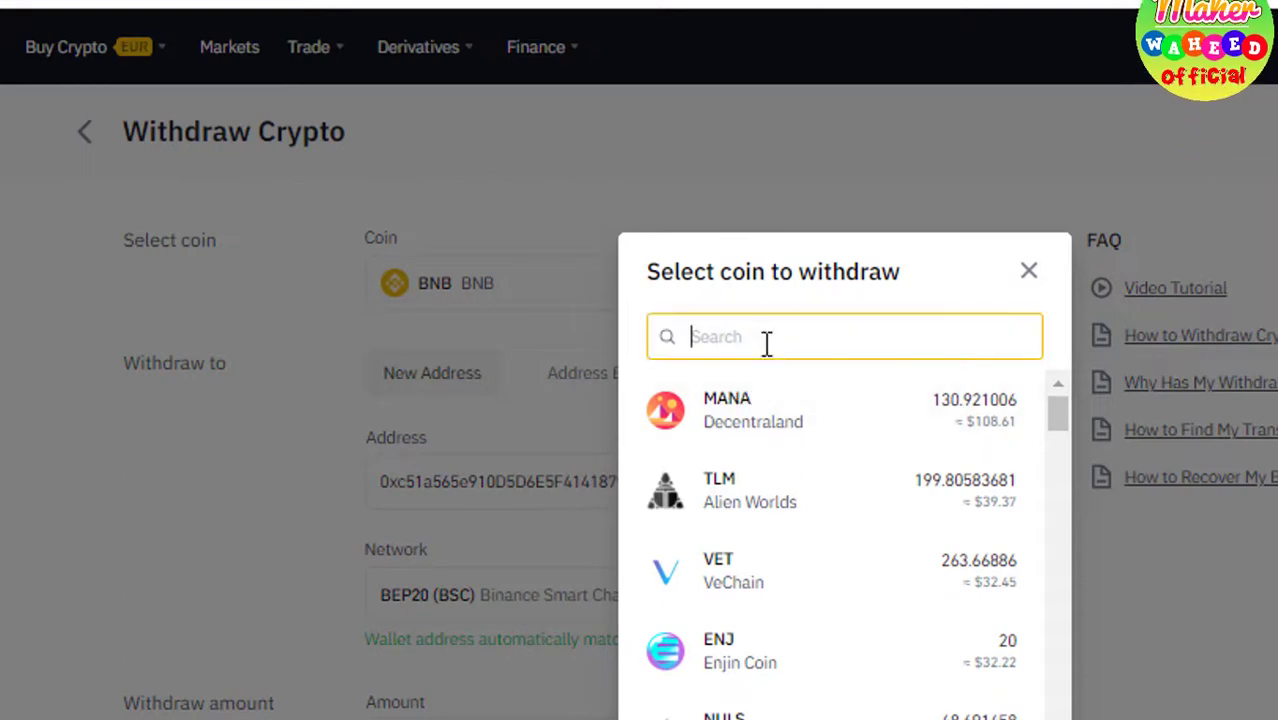
text(usdt)
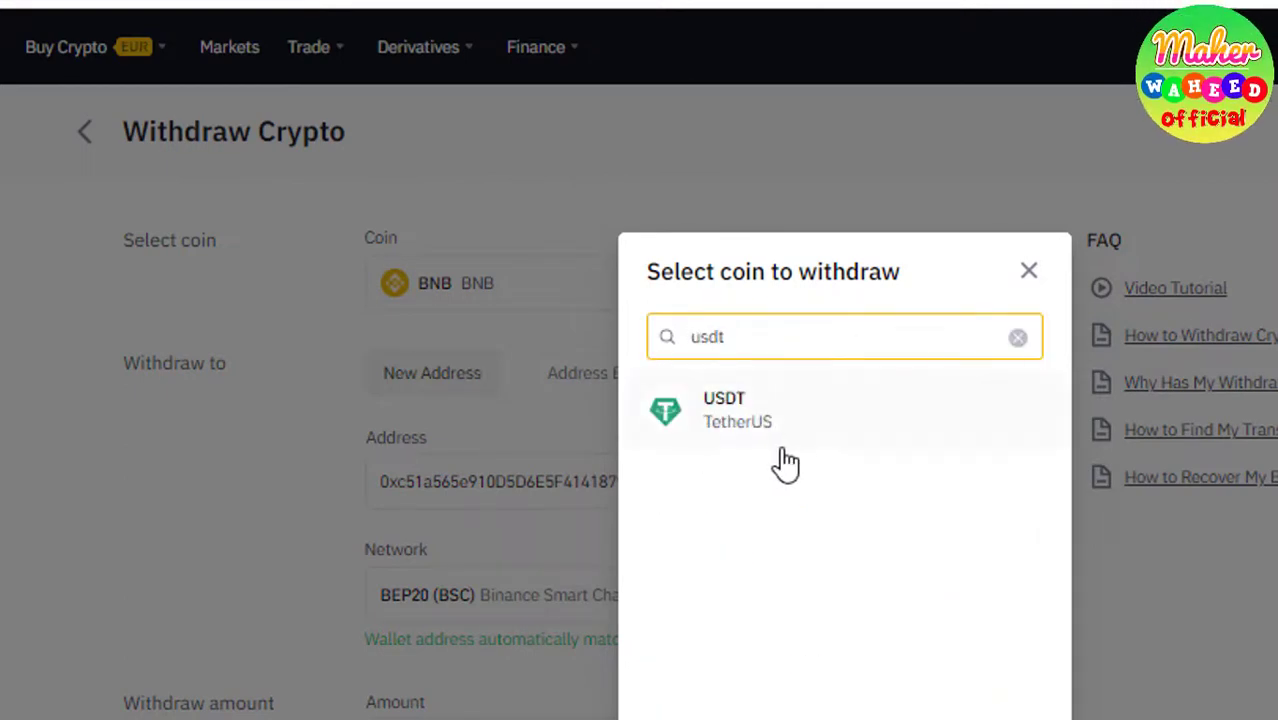
click(735, 425)
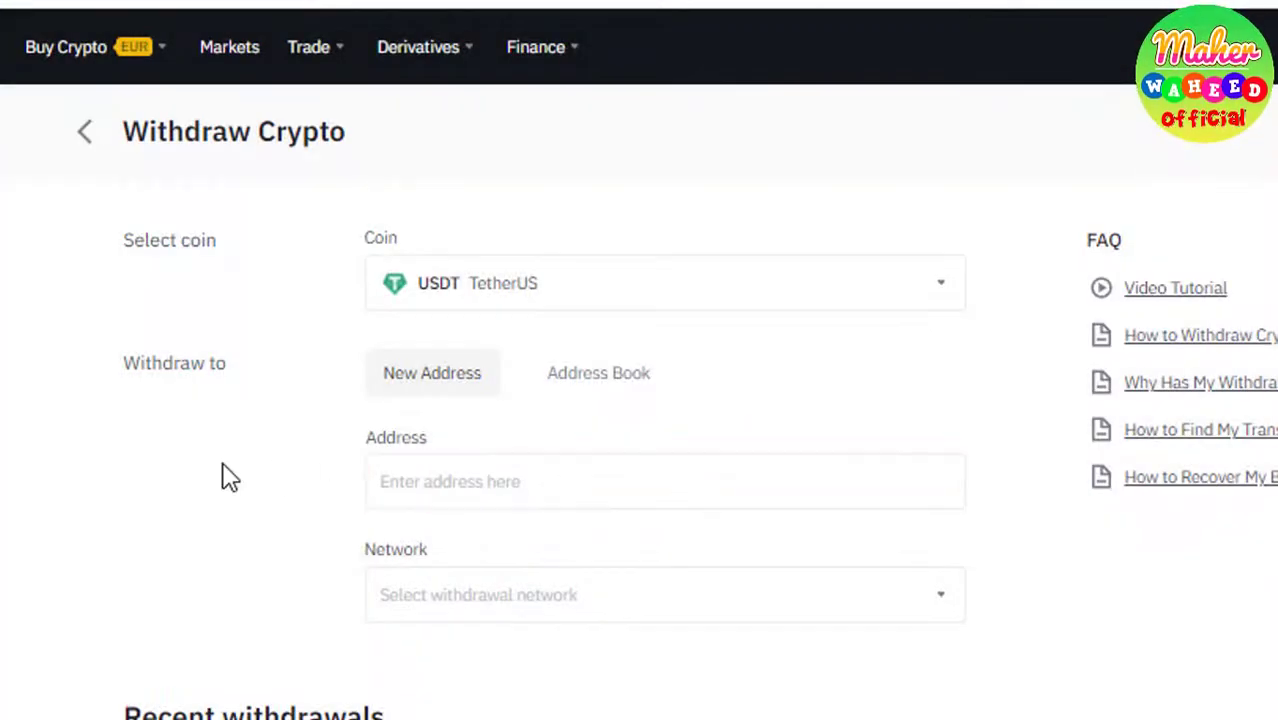
scroll(250, 477, down, 1)
scroll(234, 456, down, 1)
scroll(228, 451, up, 2)
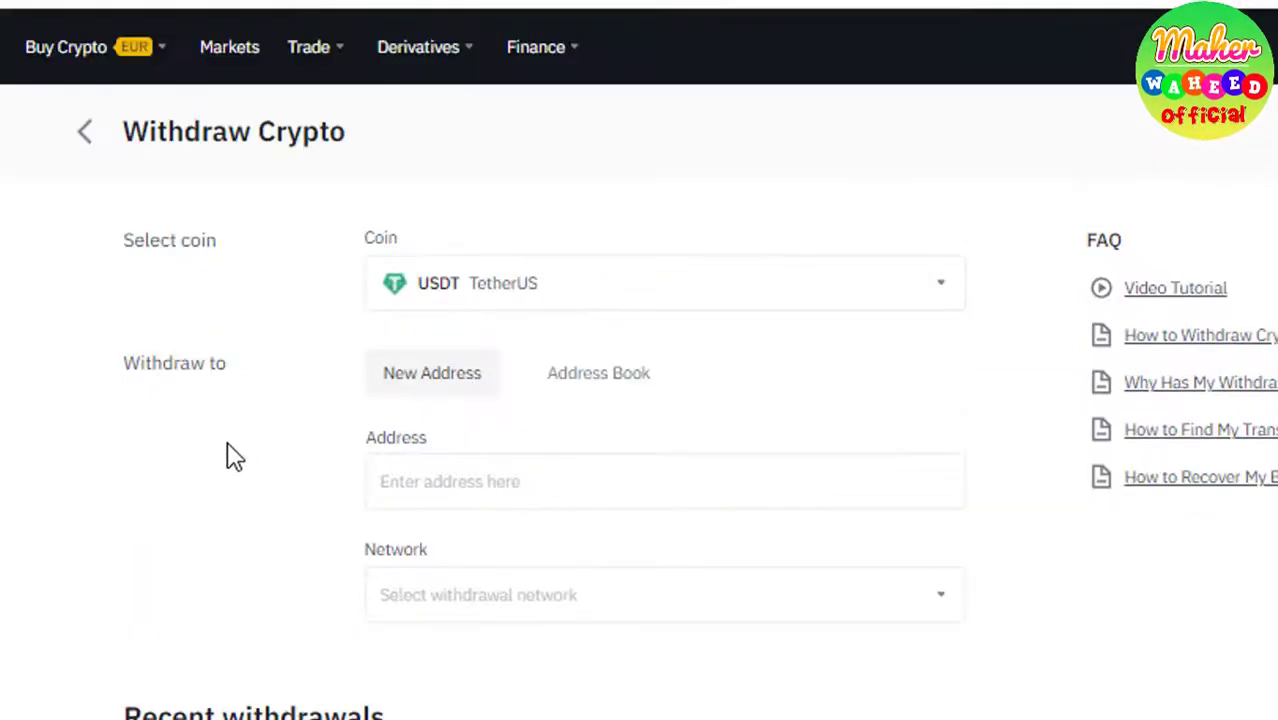
Examine the withdrawal networks offered for USDT and their network fees.
scroll(450, 400, down, 2)
click(536, 451)
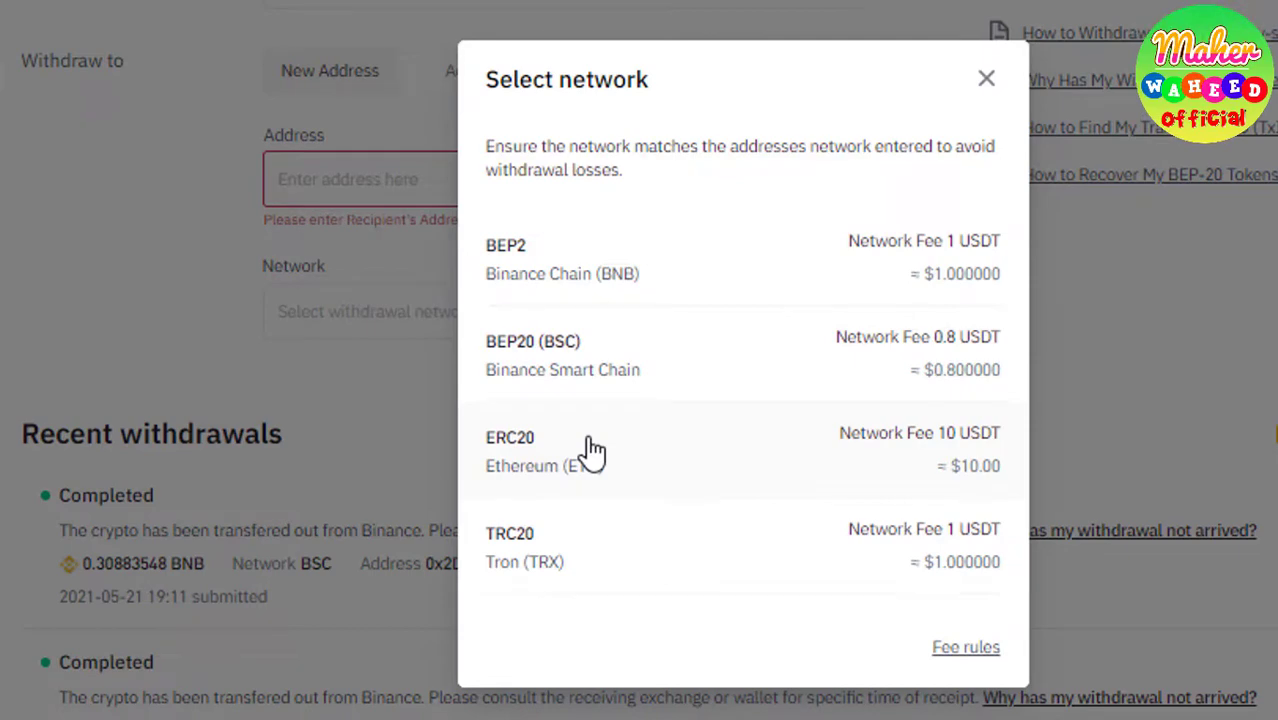
click(986, 80)
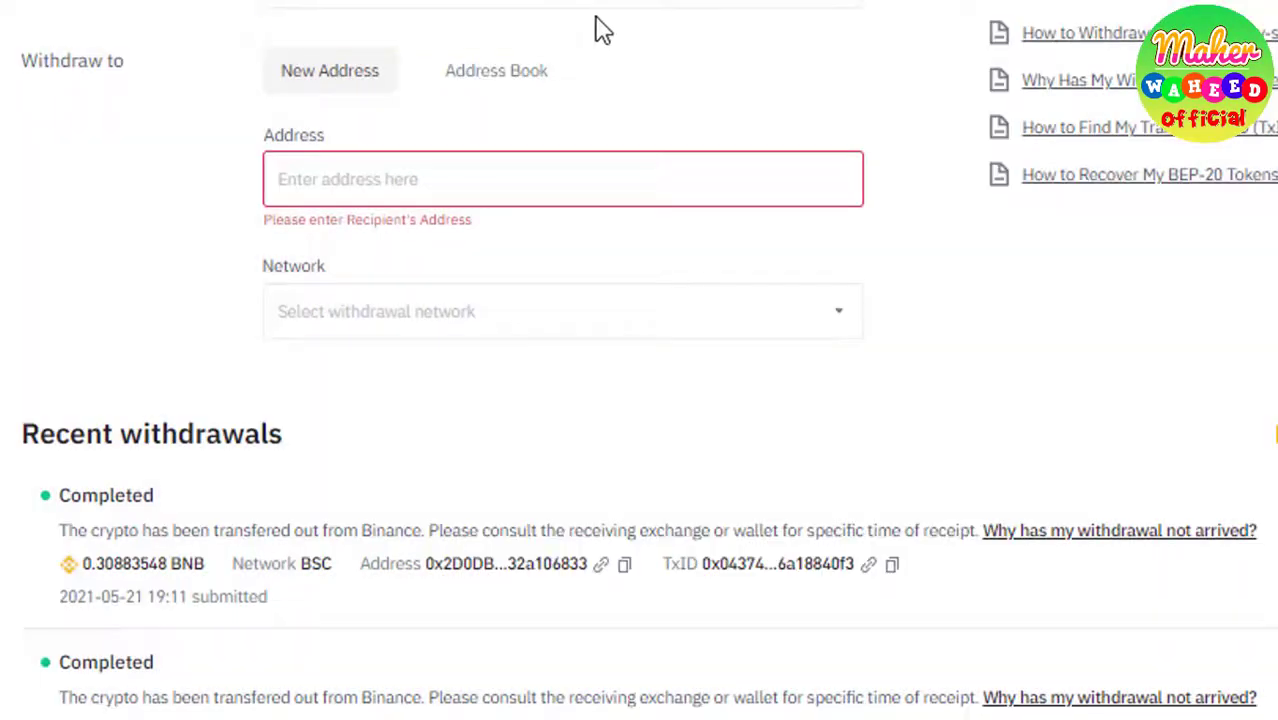
click(510, 5)
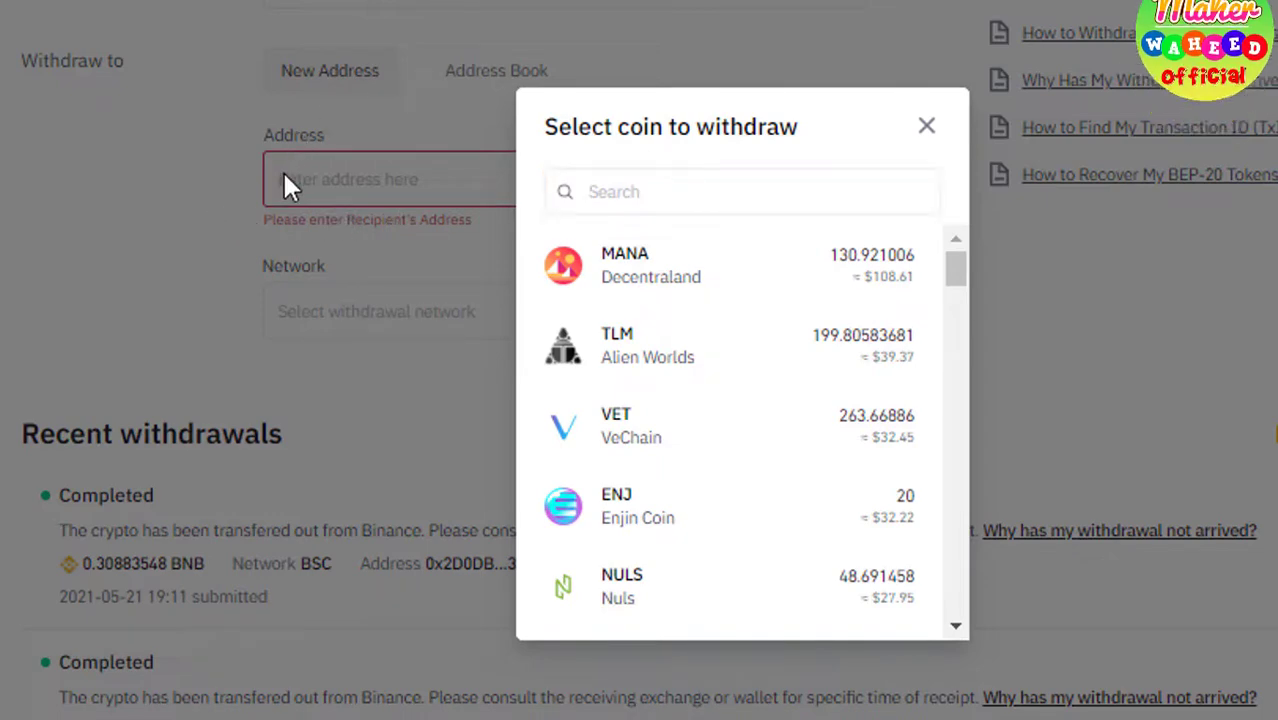
click(927, 130)
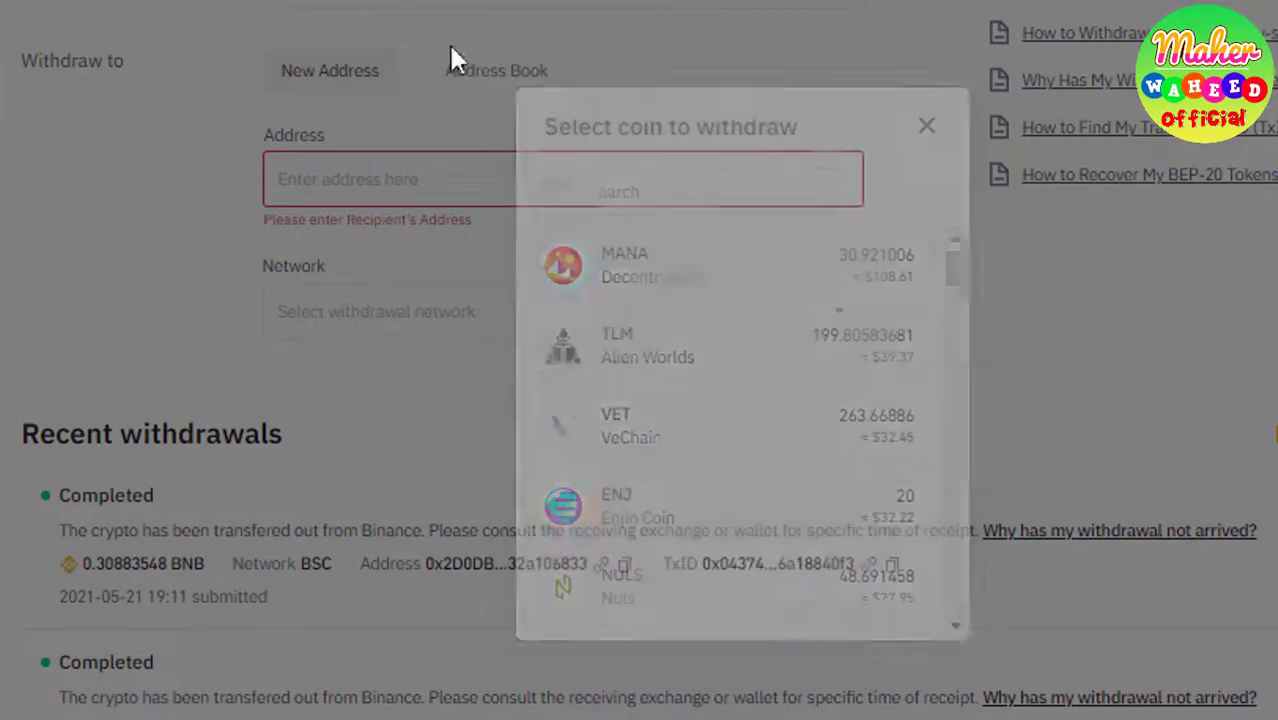
click(355, 314)
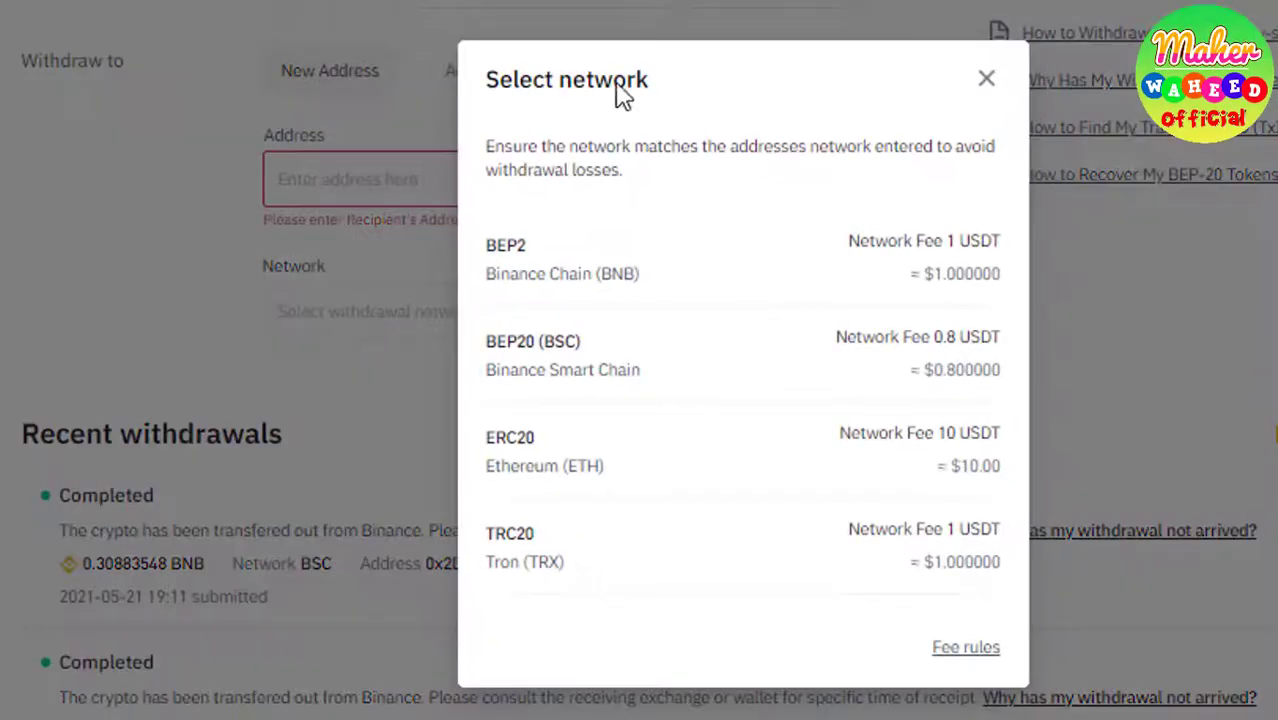
click(989, 85)
scroll(371, 194, up, 2)
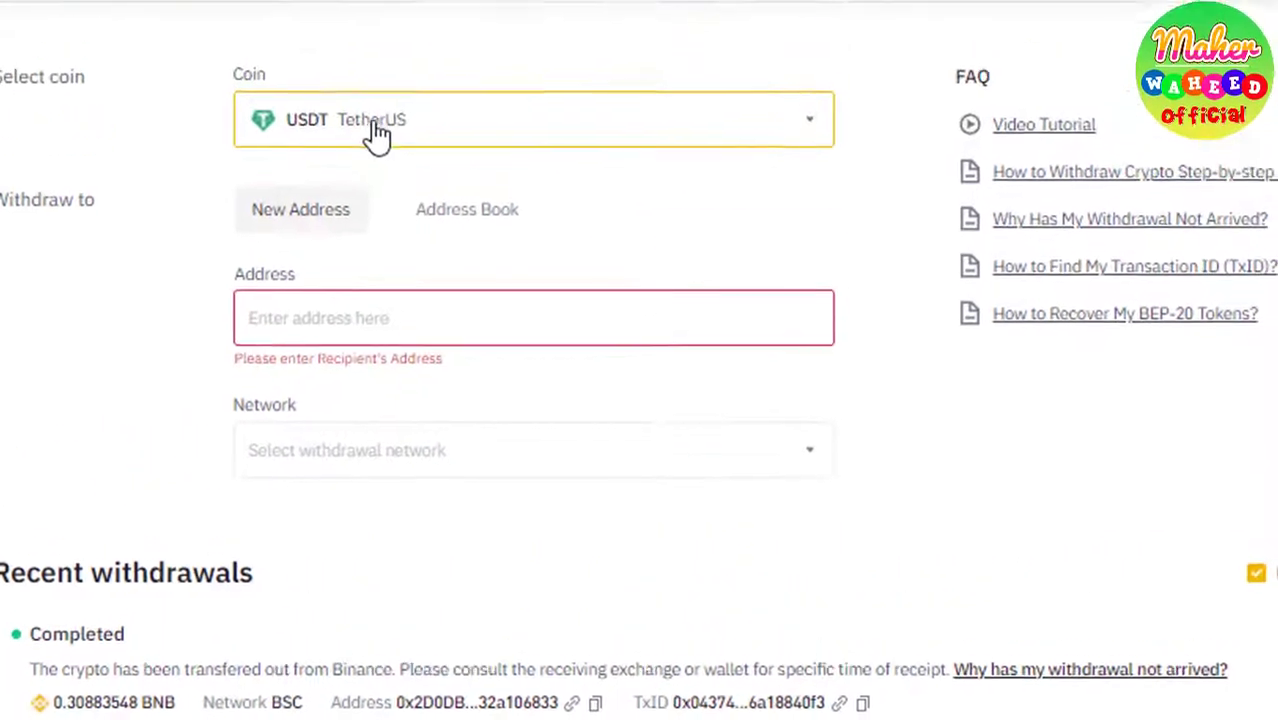
Select MANA as the coin to withdraw and paste the copied wallet address as the recipient address.
click(370, 130)
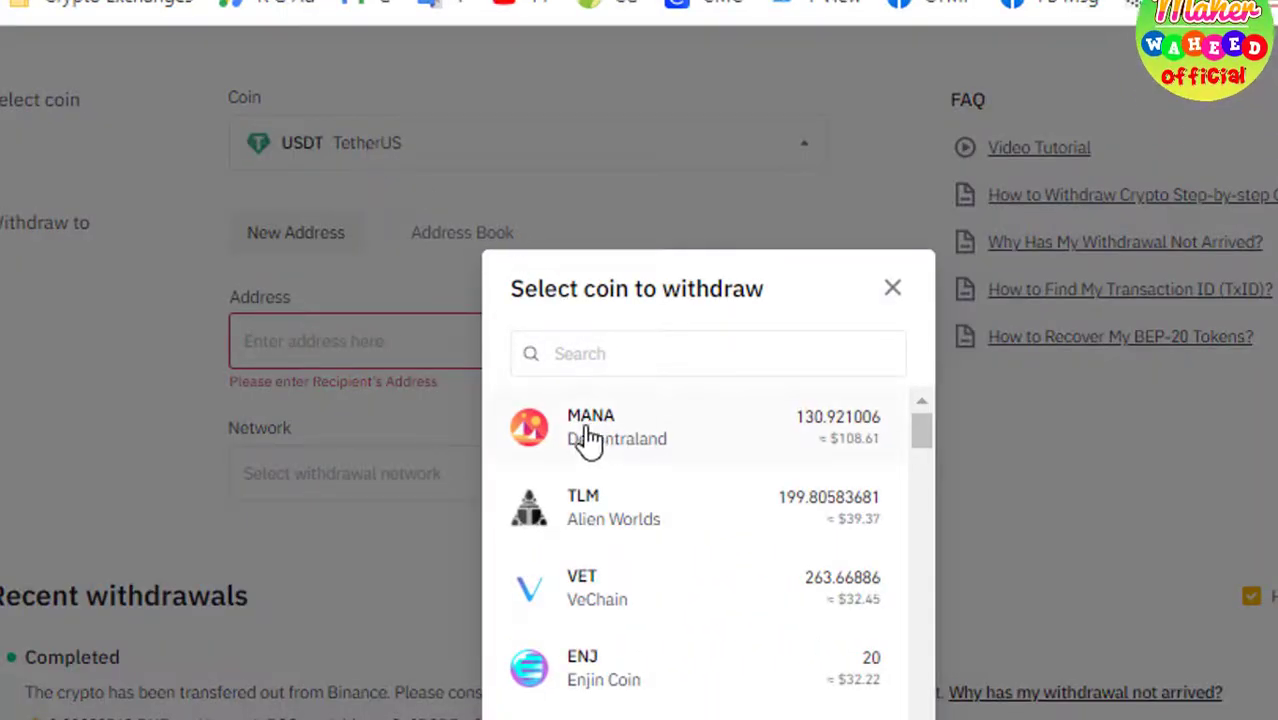
click(595, 440)
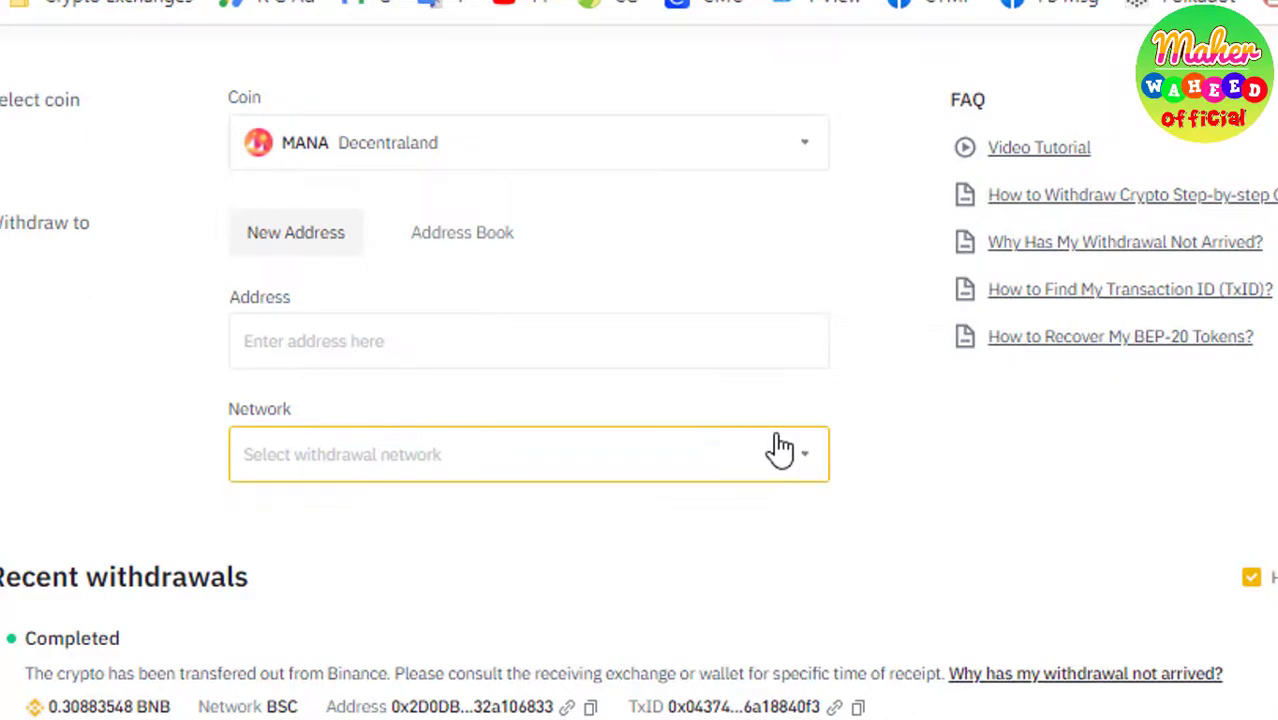
click(354, 340)
right_click(352, 336)
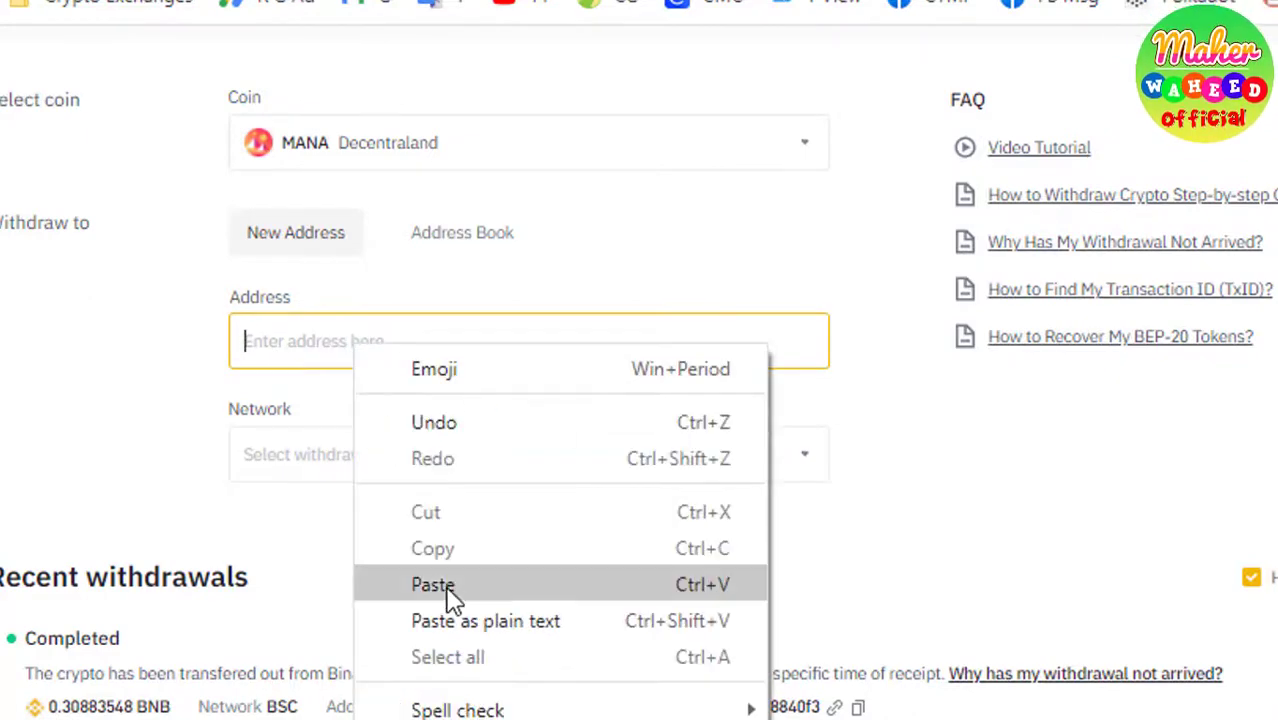
click(449, 588)
scroll(185, 513, down, 2)
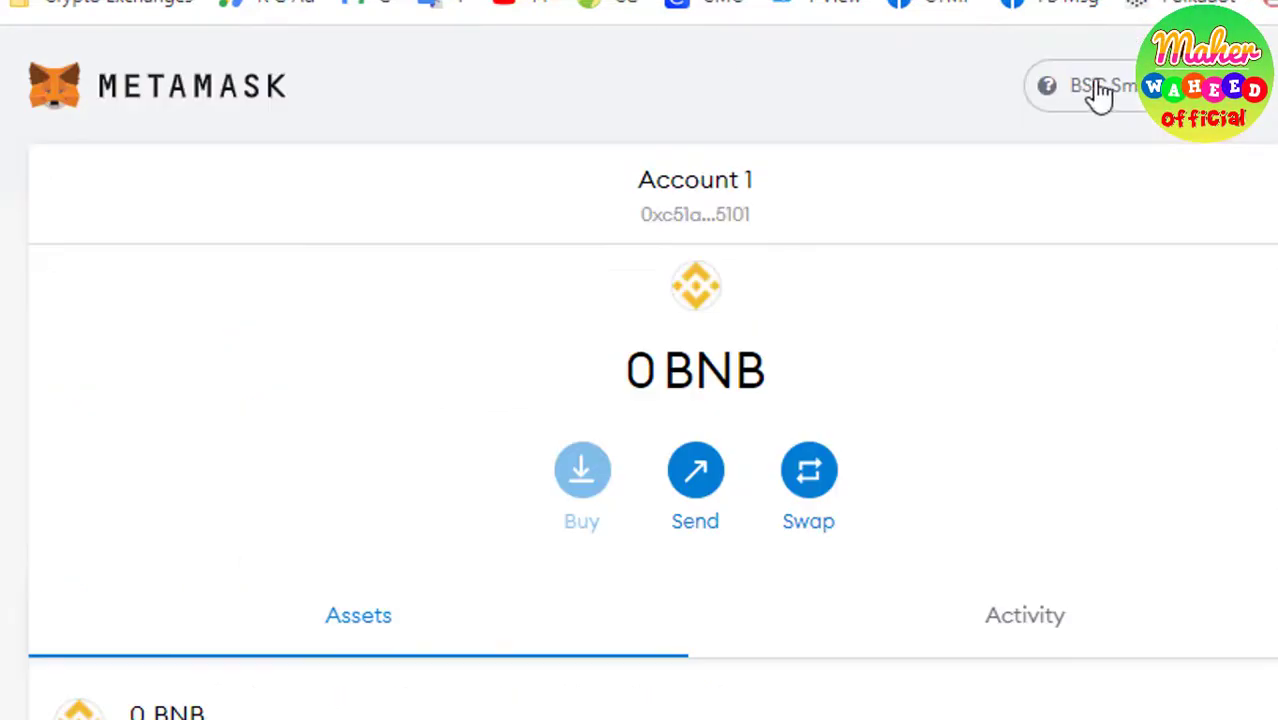
Switch the MetaMask wallet's network to Ethereum Mainnet and back to BSC Smart Chain.
click(1100, 86)
click(1084, 334)
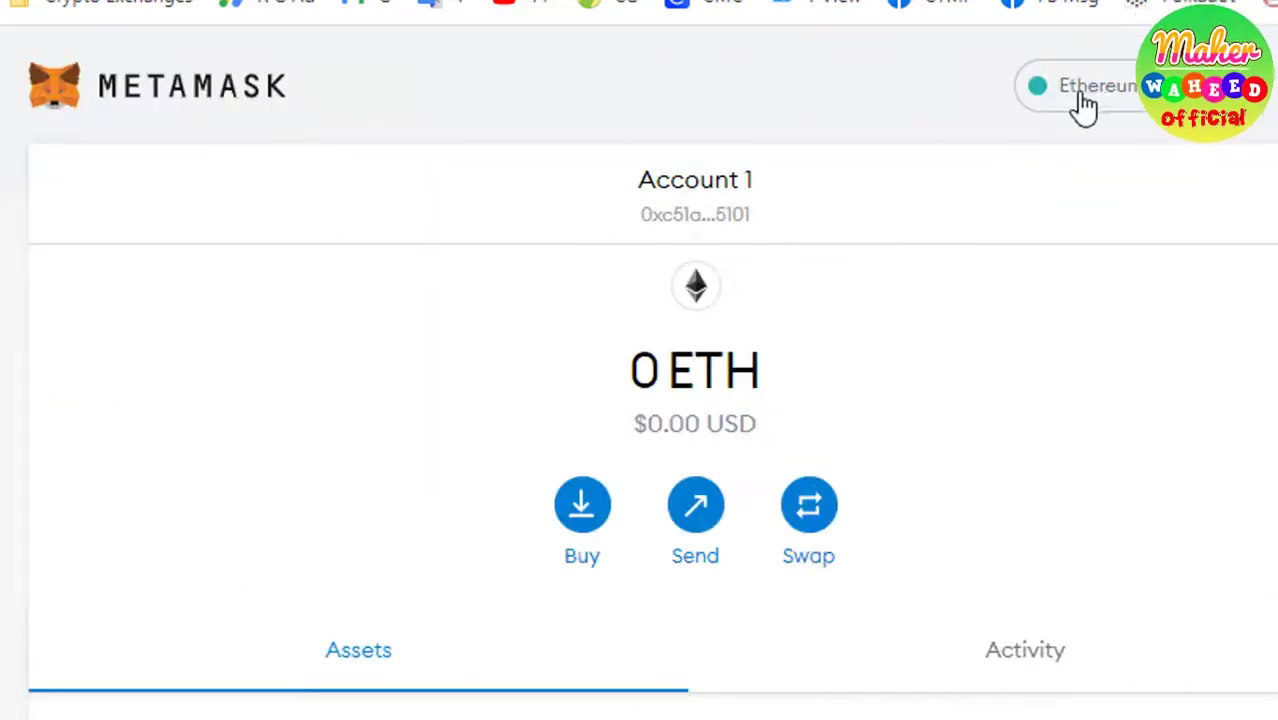
click(1078, 96)
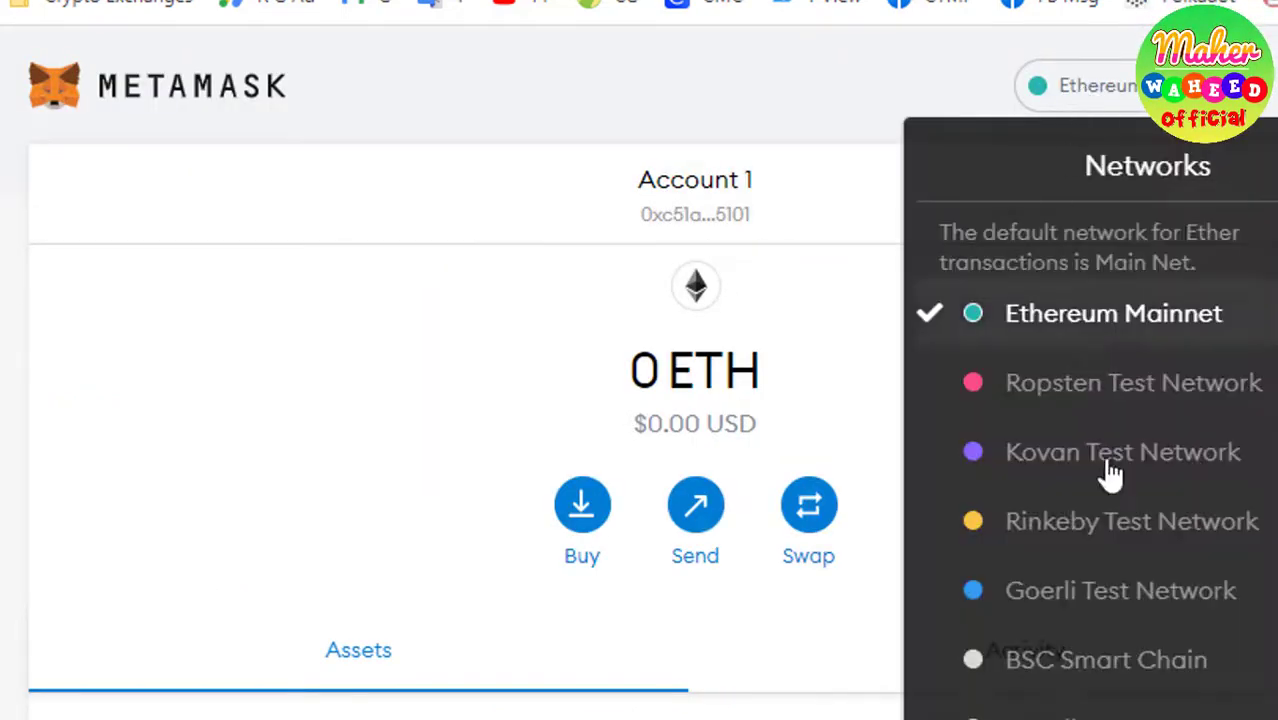
click(1095, 660)
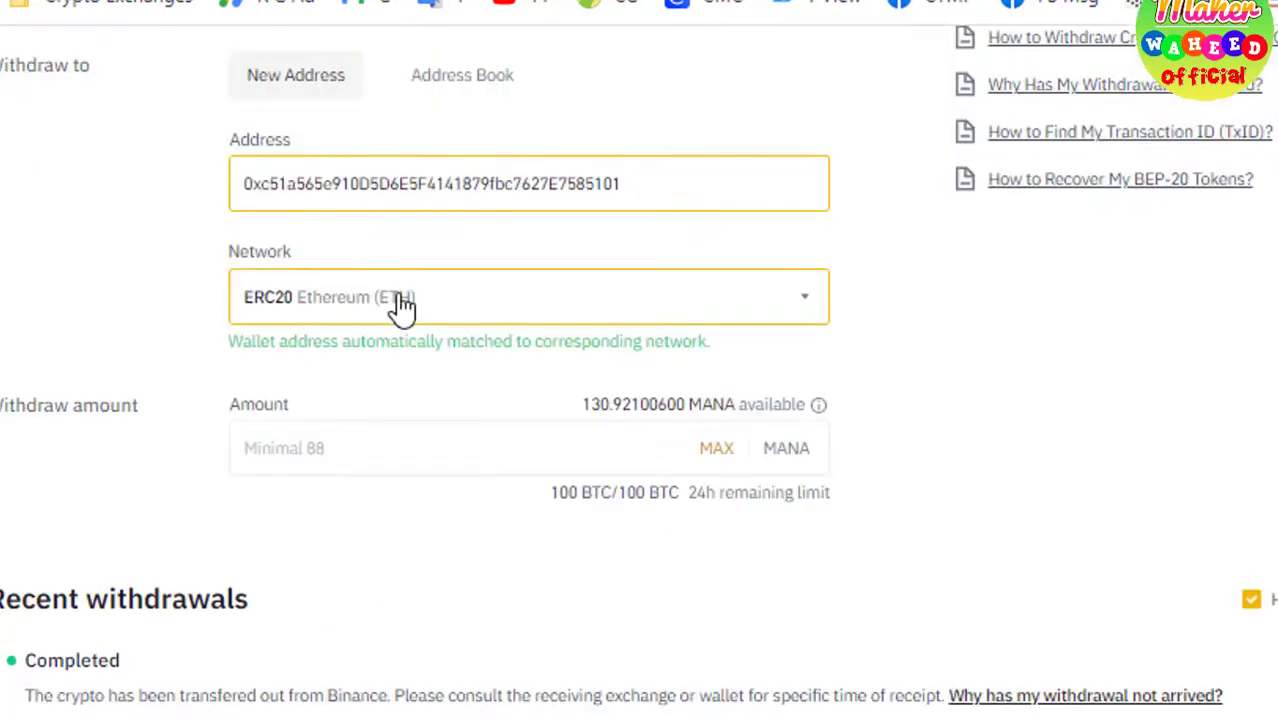
Return to the Binance withdrawal form and examine which networks and fees are offered for MANA.
click(408, 300)
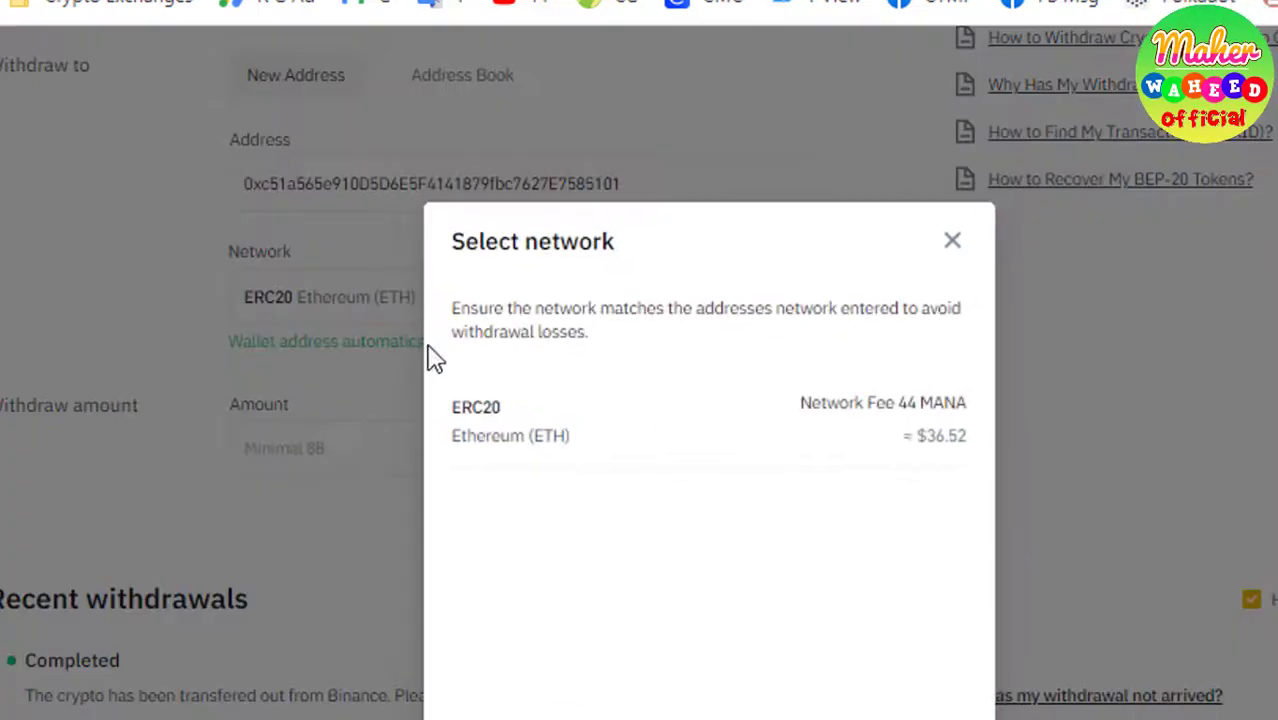
click(952, 242)
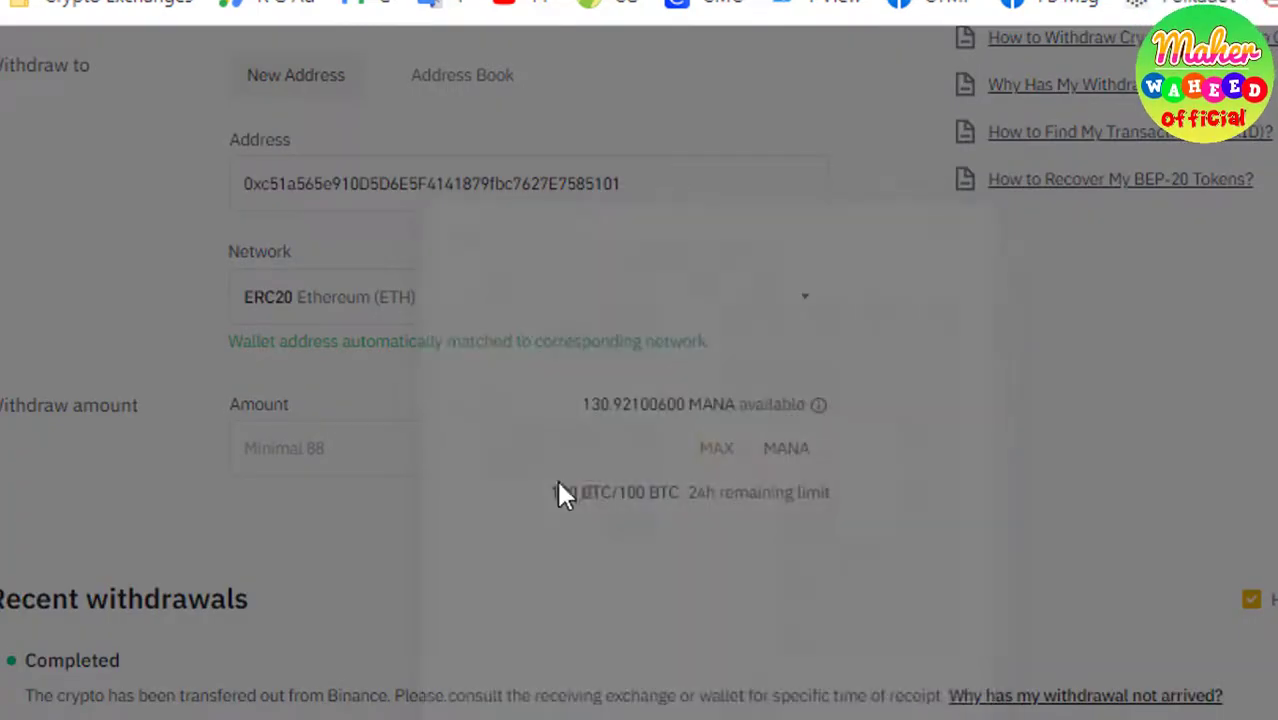
click(435, 424)
scroll(435, 424, up, 3)
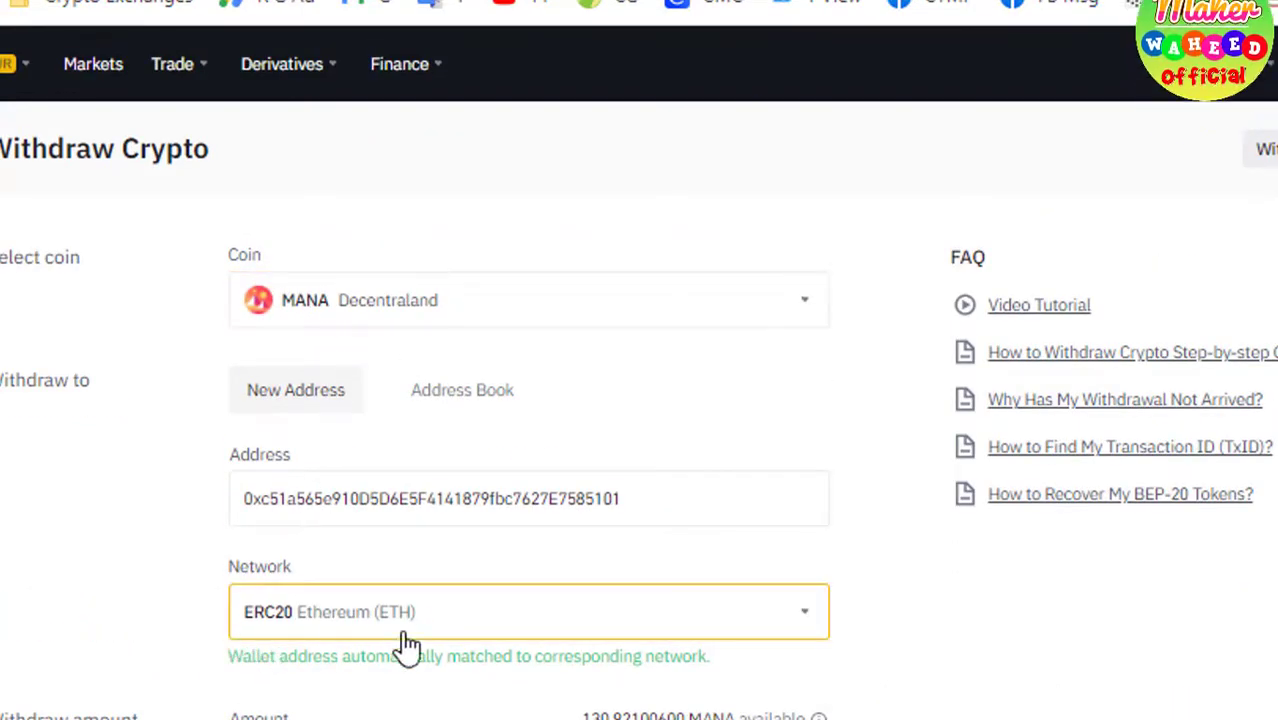
scroll(410, 625, down, 3)
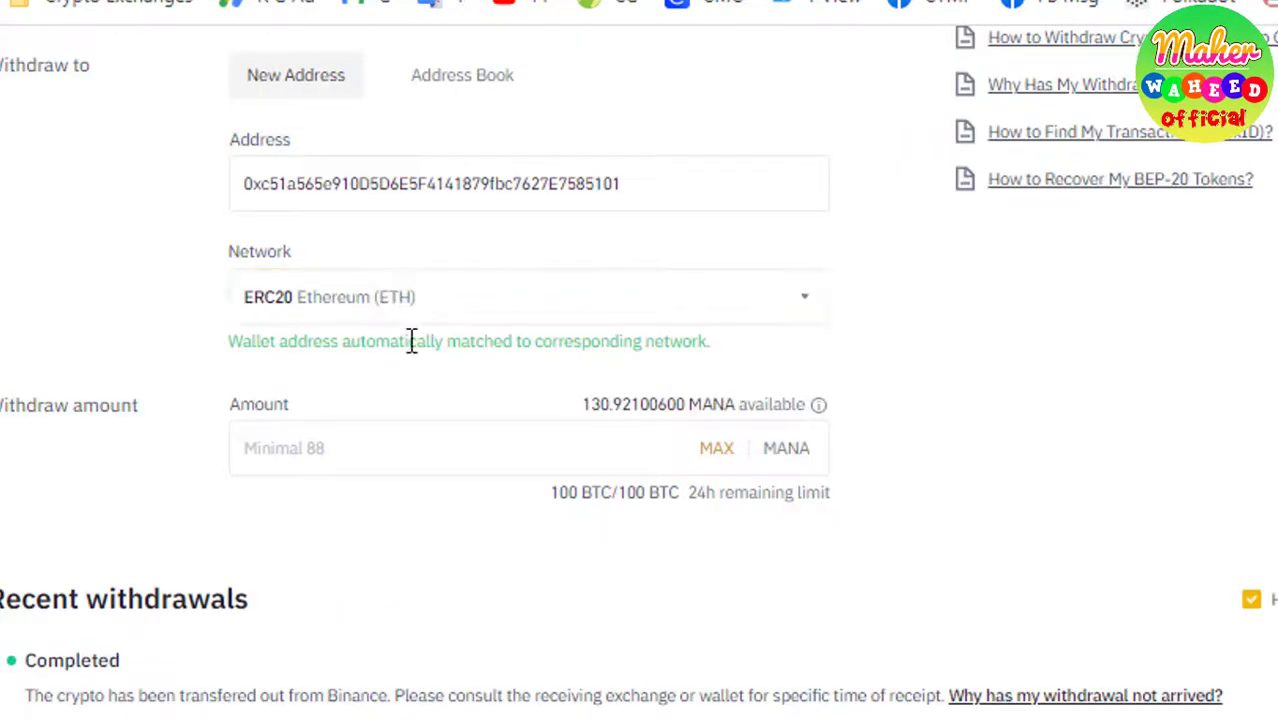
Set the MANA withdrawal amount to the maximum of 130.92100600.
click(396, 456)
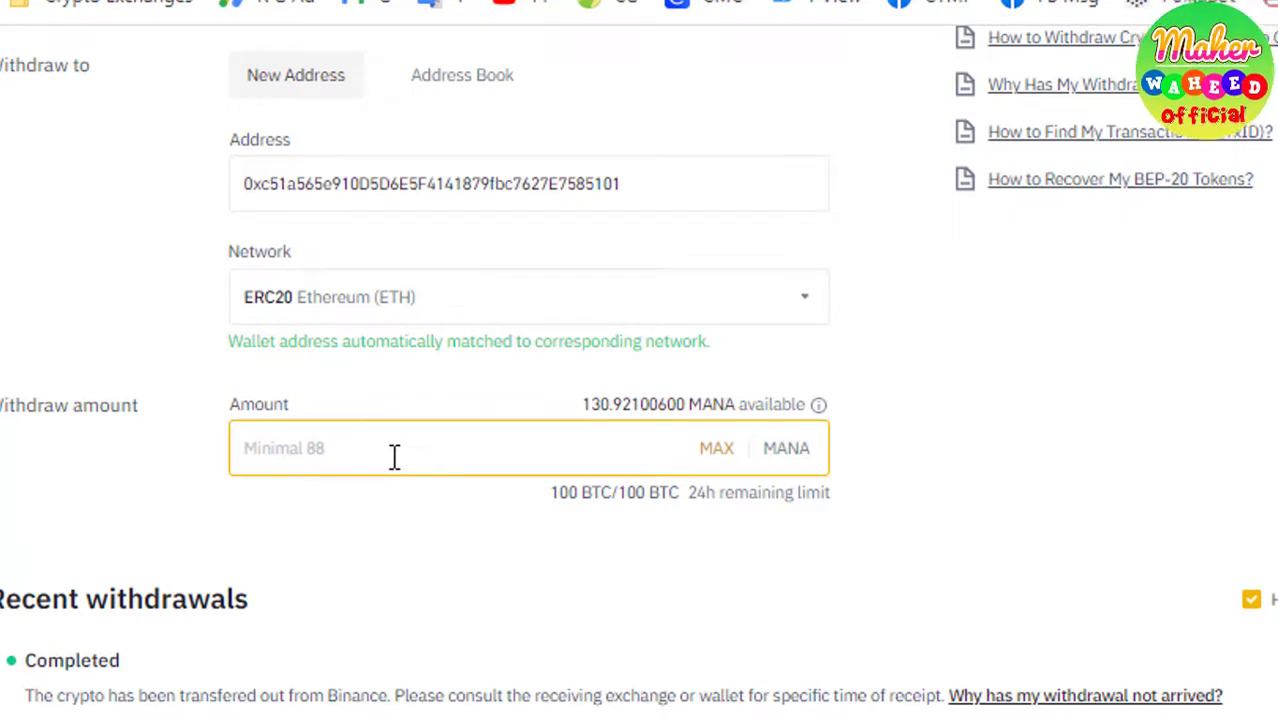
click(718, 452)
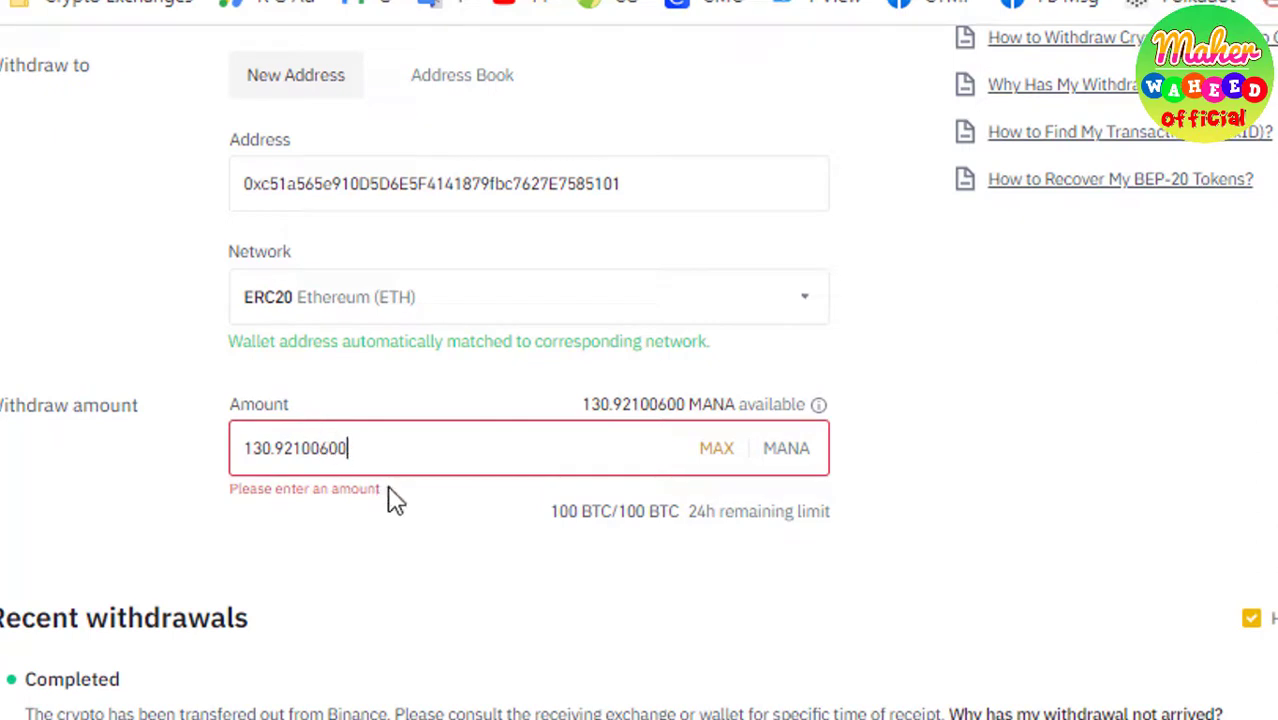
click(406, 548)
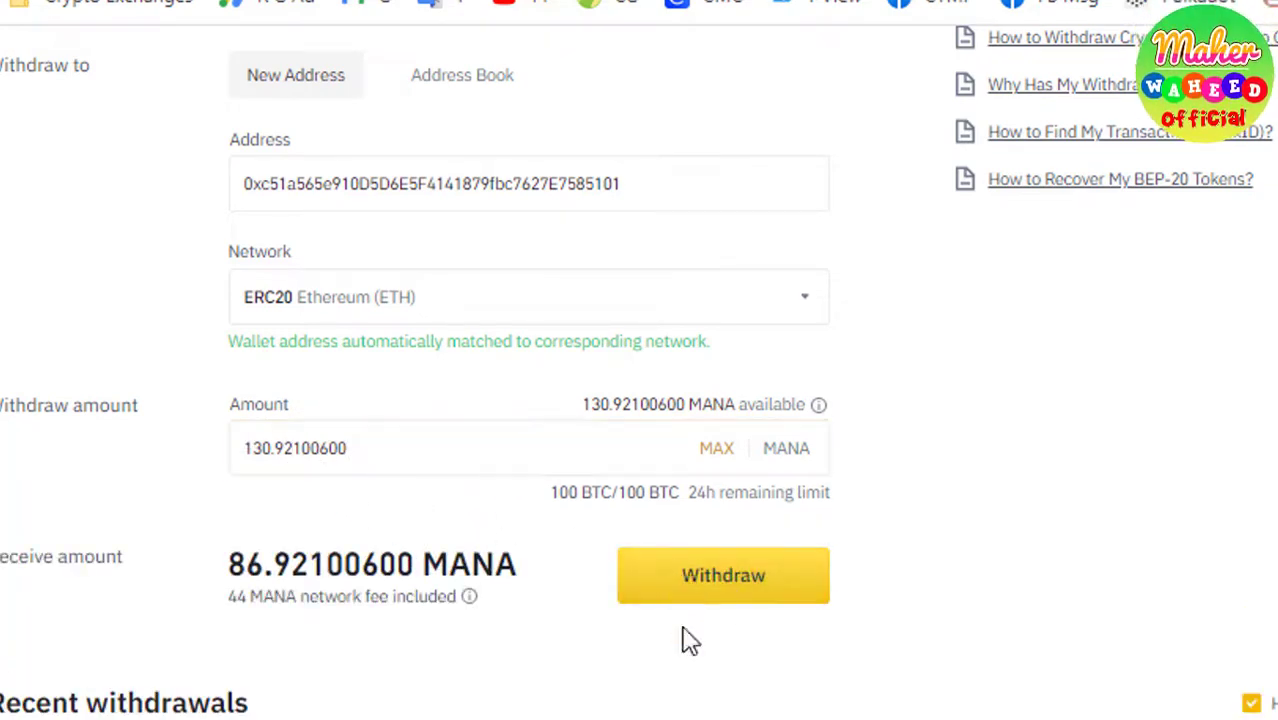
Submit the MANA withdrawal, continue to the security verification, and close it without entering any codes.
click(756, 585)
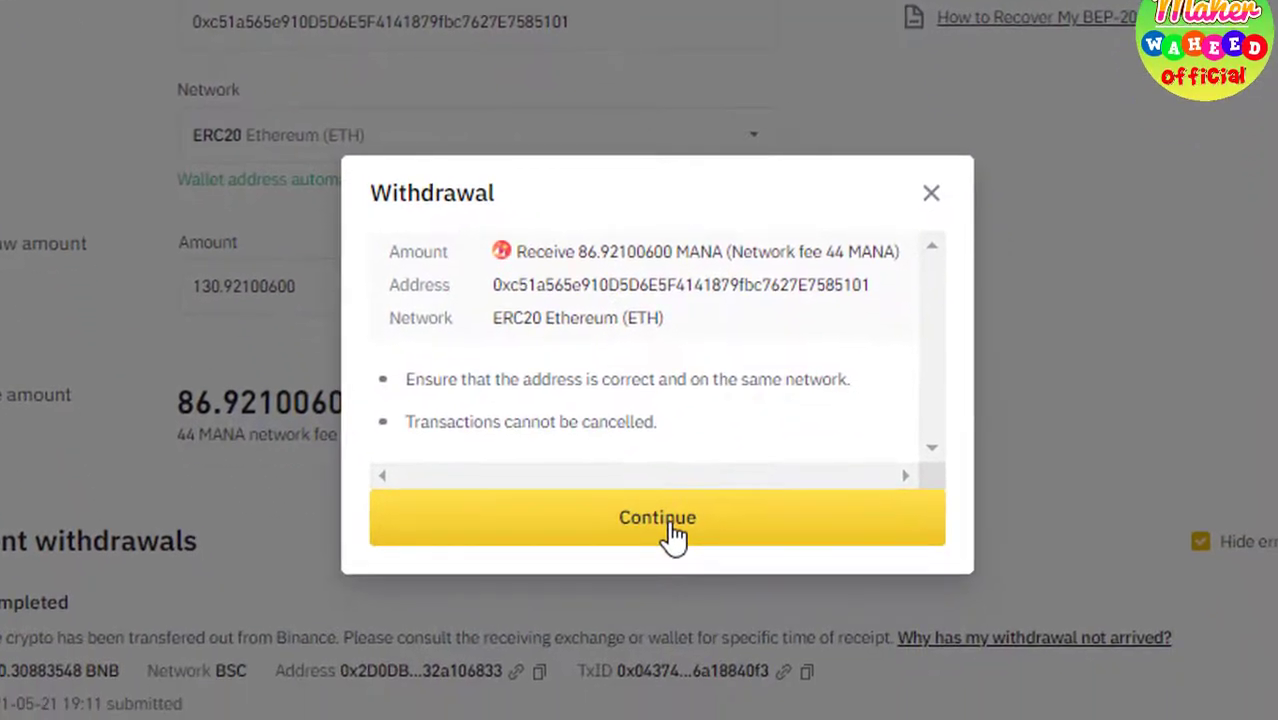
click(665, 695)
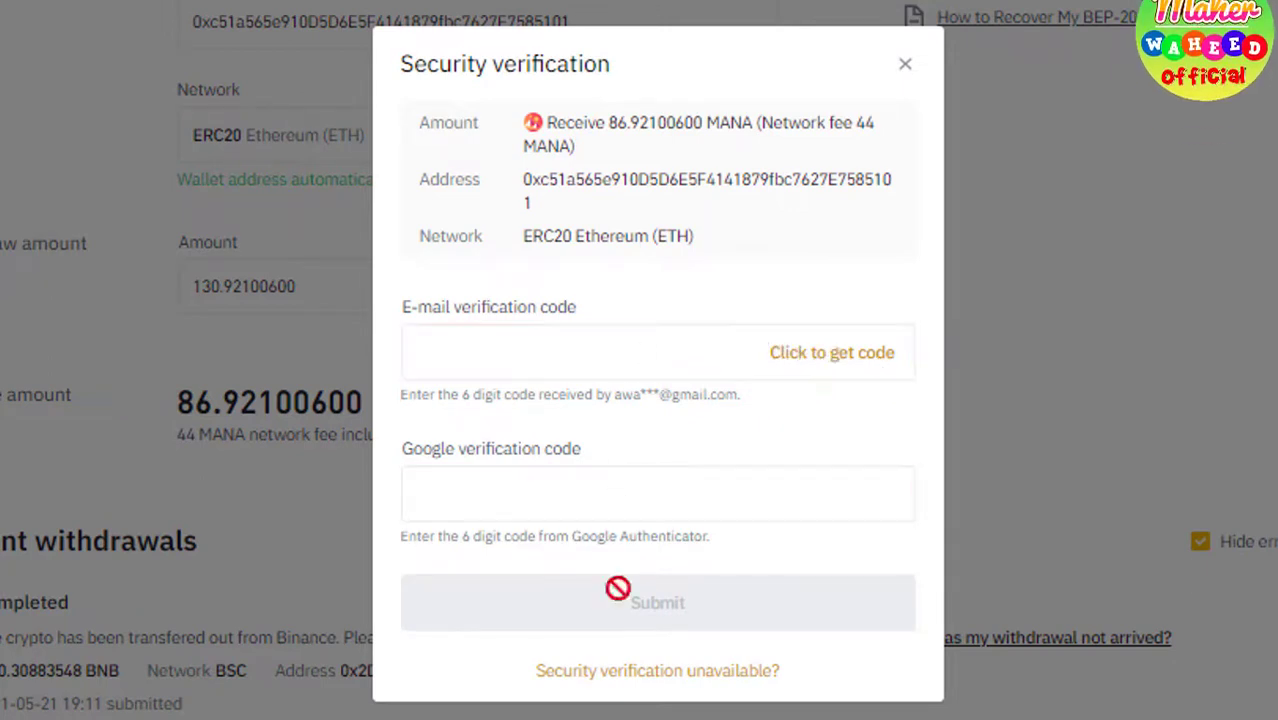
click(905, 68)
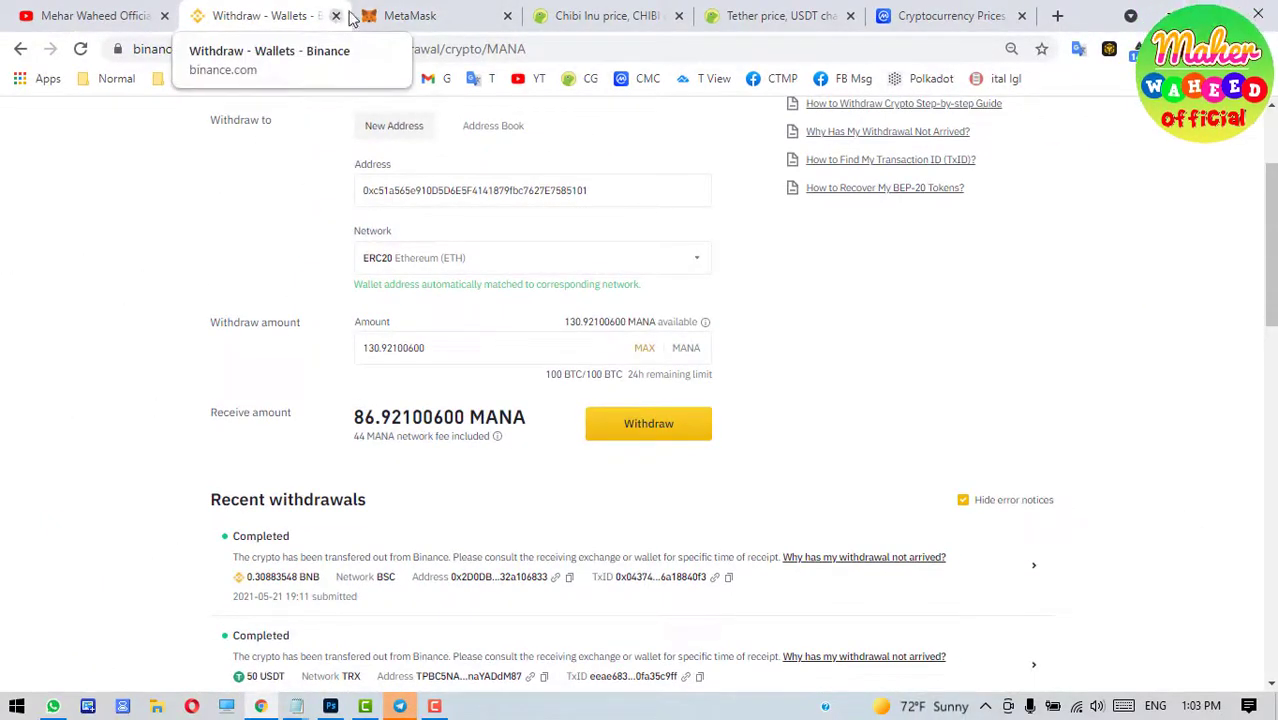
Check the Account 1 balance in MetaMask, and return to Binance to open its home page.
click(365, 17)
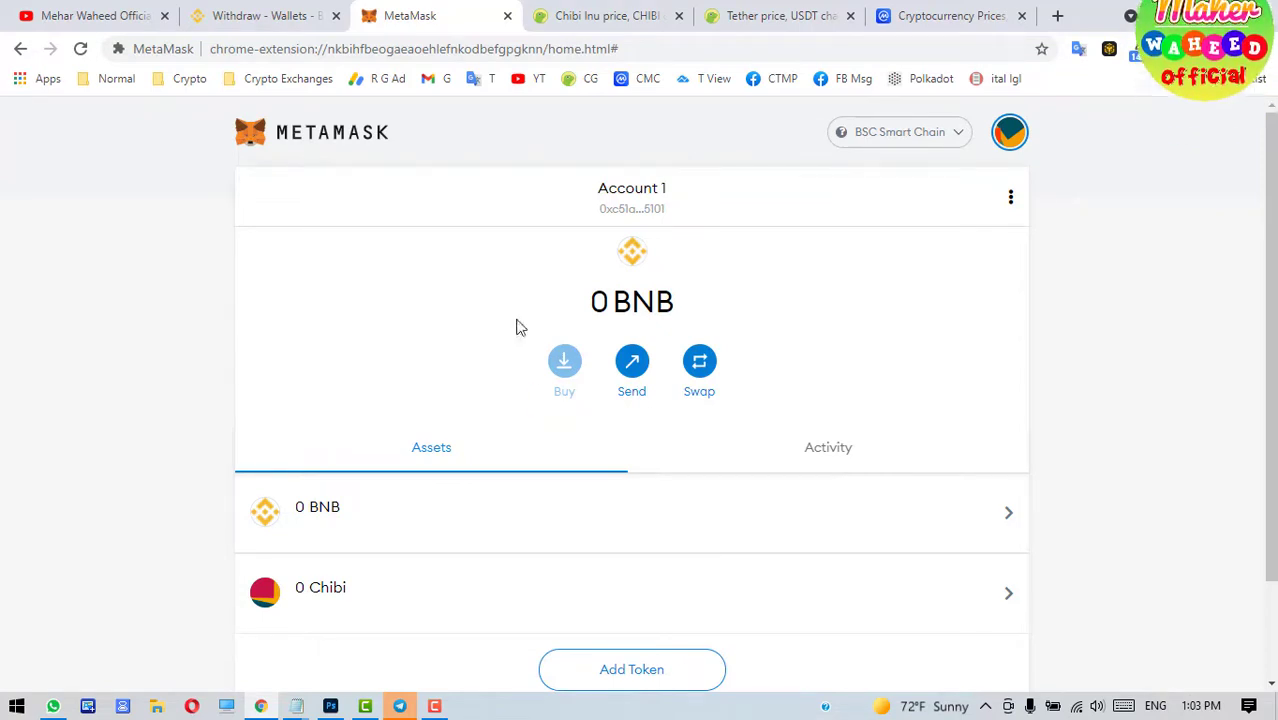
click(275, 12)
scroll(483, 273, up, 1)
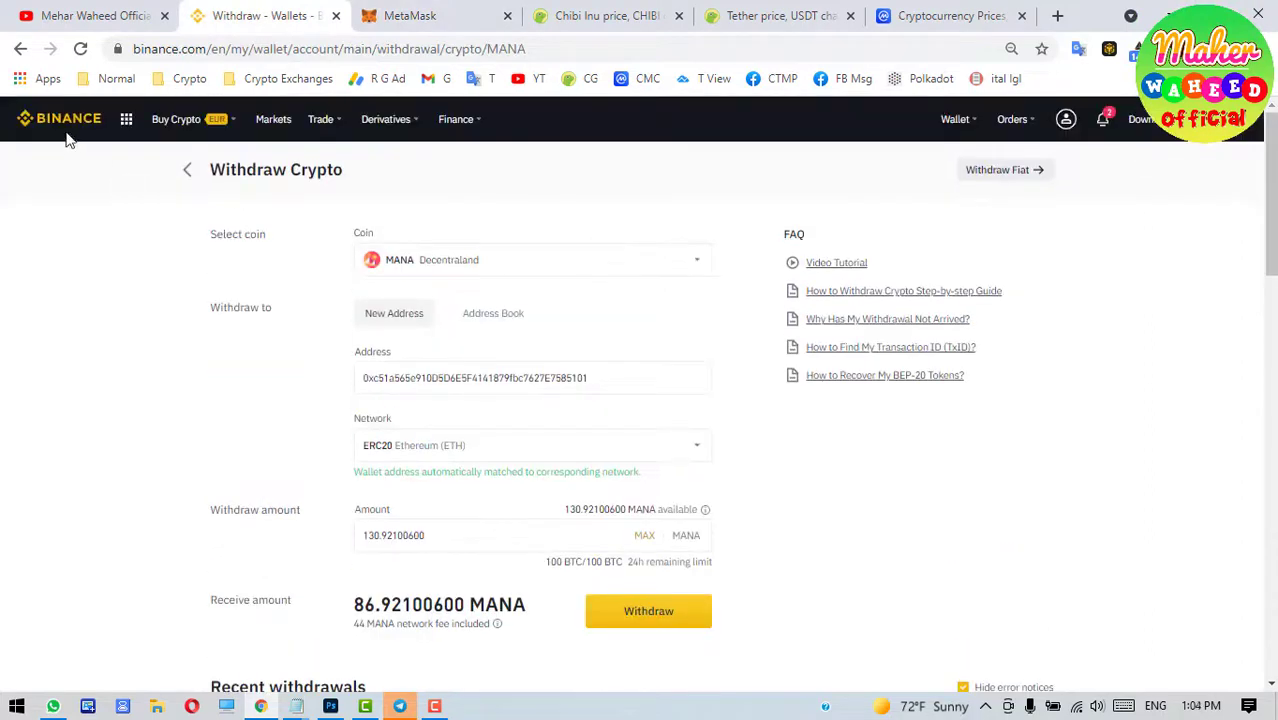
click(77, 121)
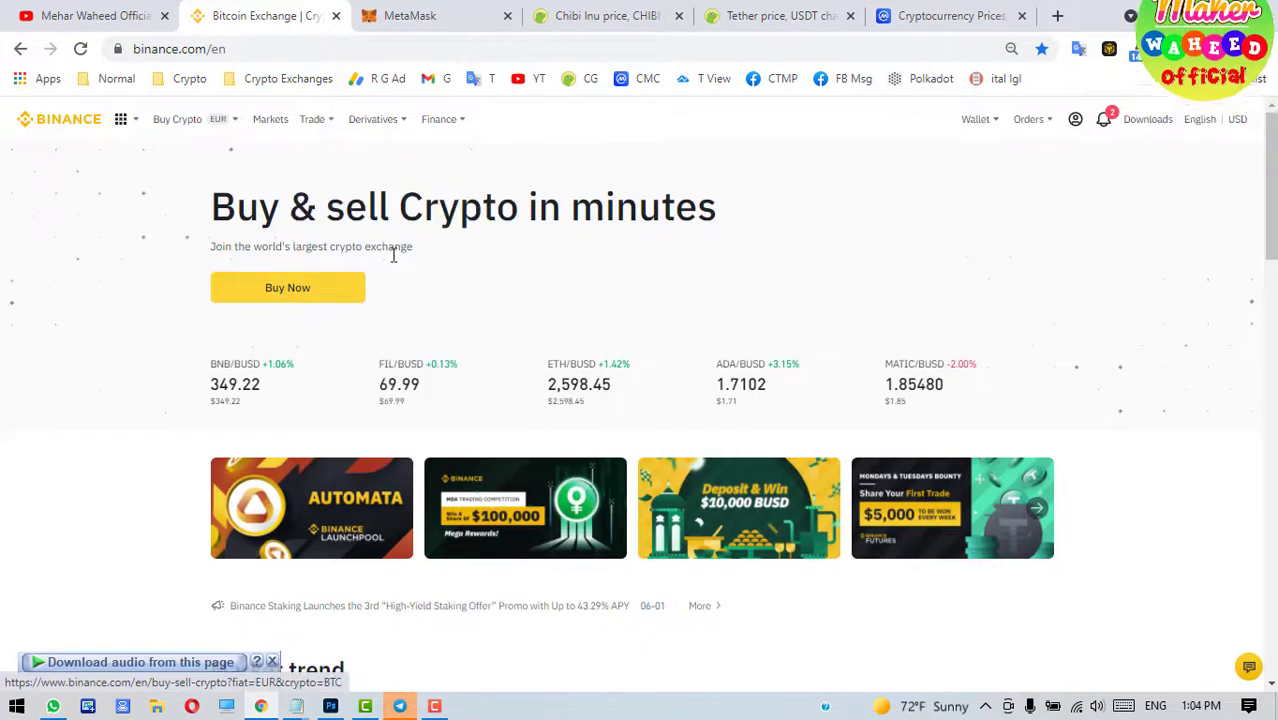
Go to the wallet overview and start a crypto deposit.
mouse_move(980, 122)
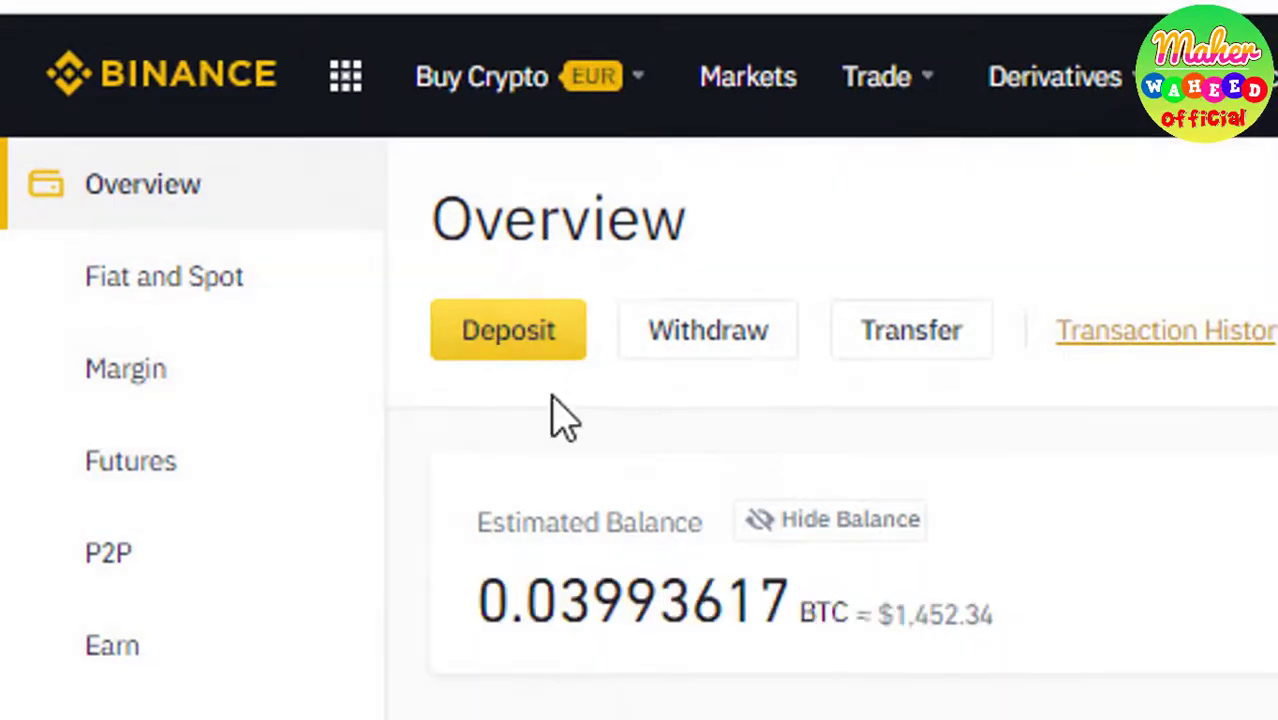
click(510, 340)
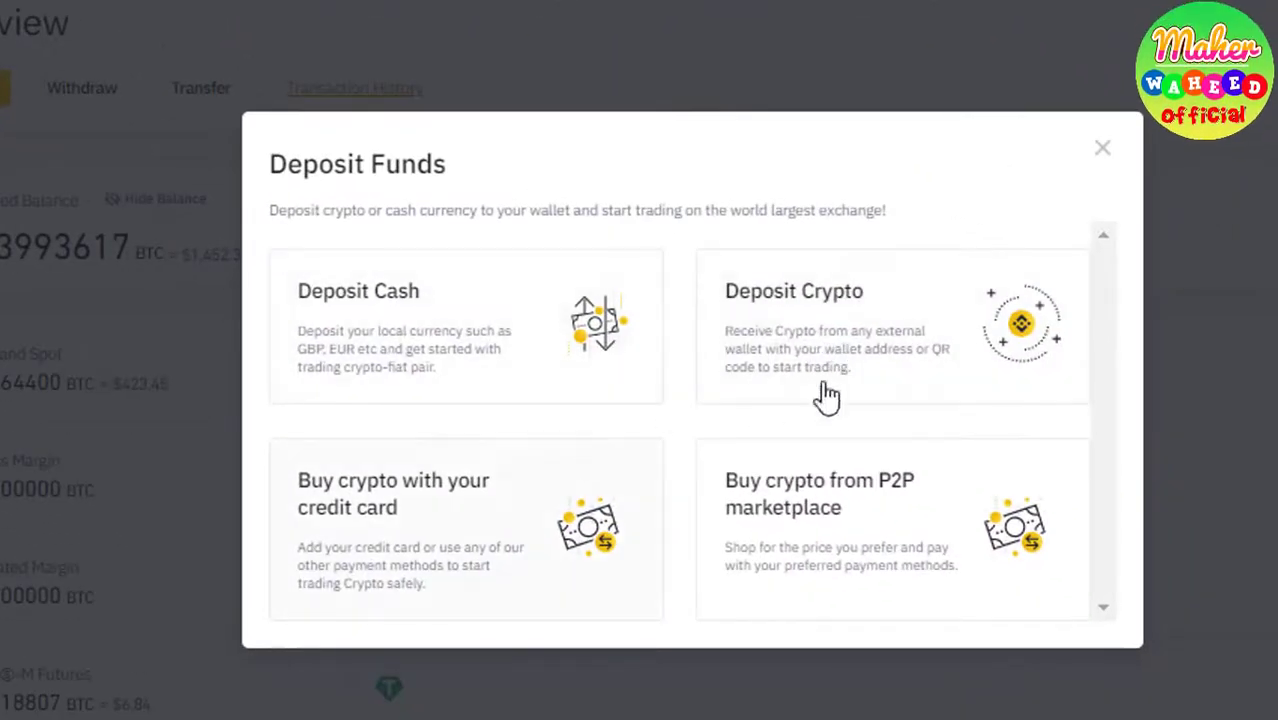
click(805, 308)
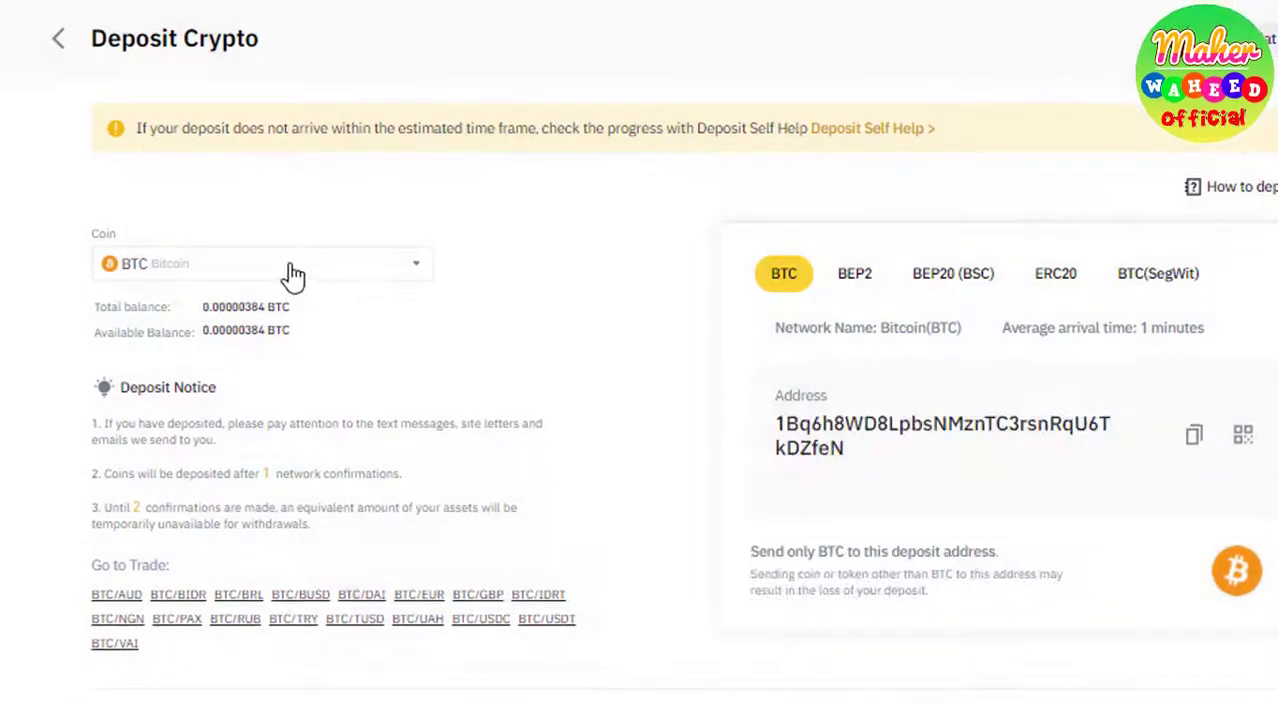
Choose BNB as the coin for the deposit and acknowledge the MEMO and address notice.
click(293, 276)
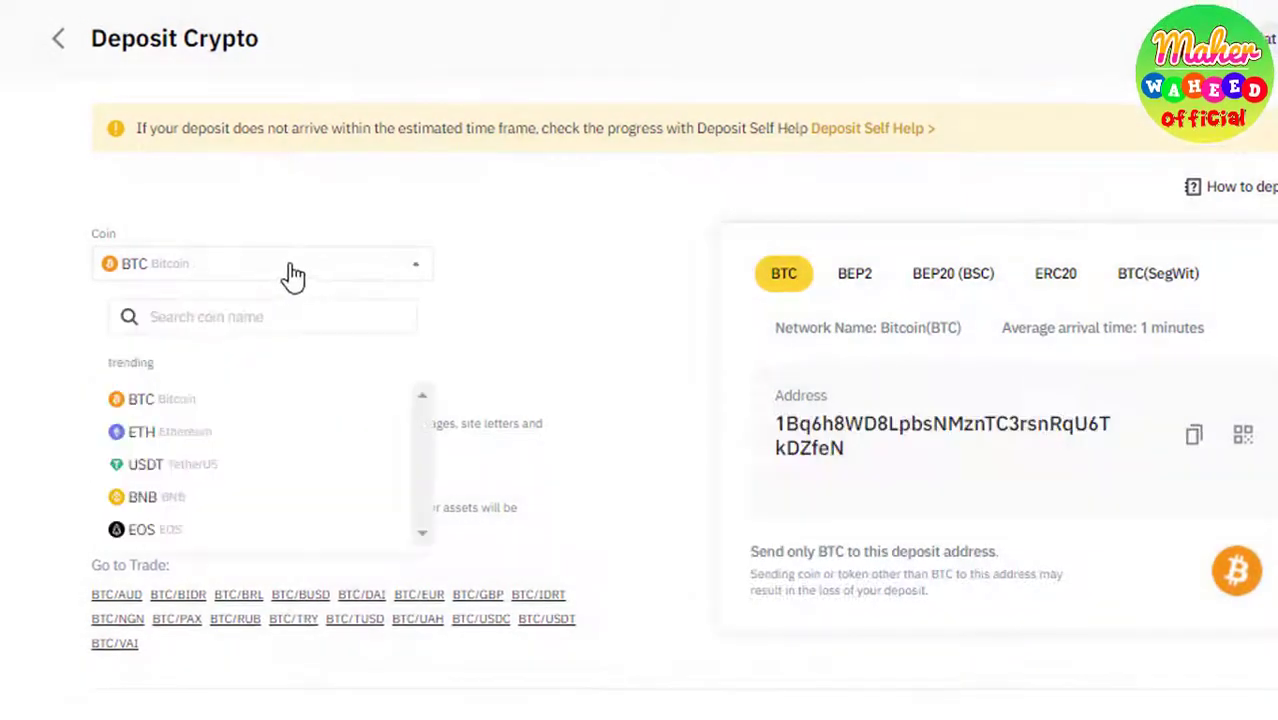
text(bnb)
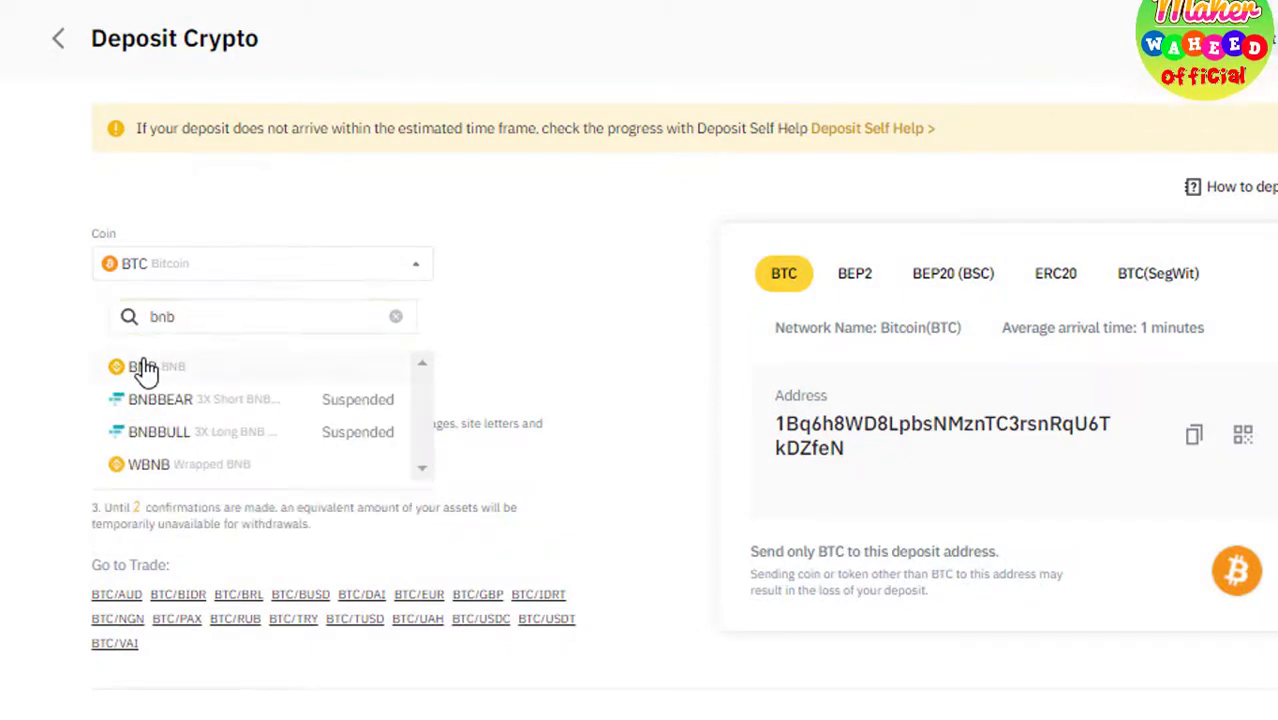
click(145, 366)
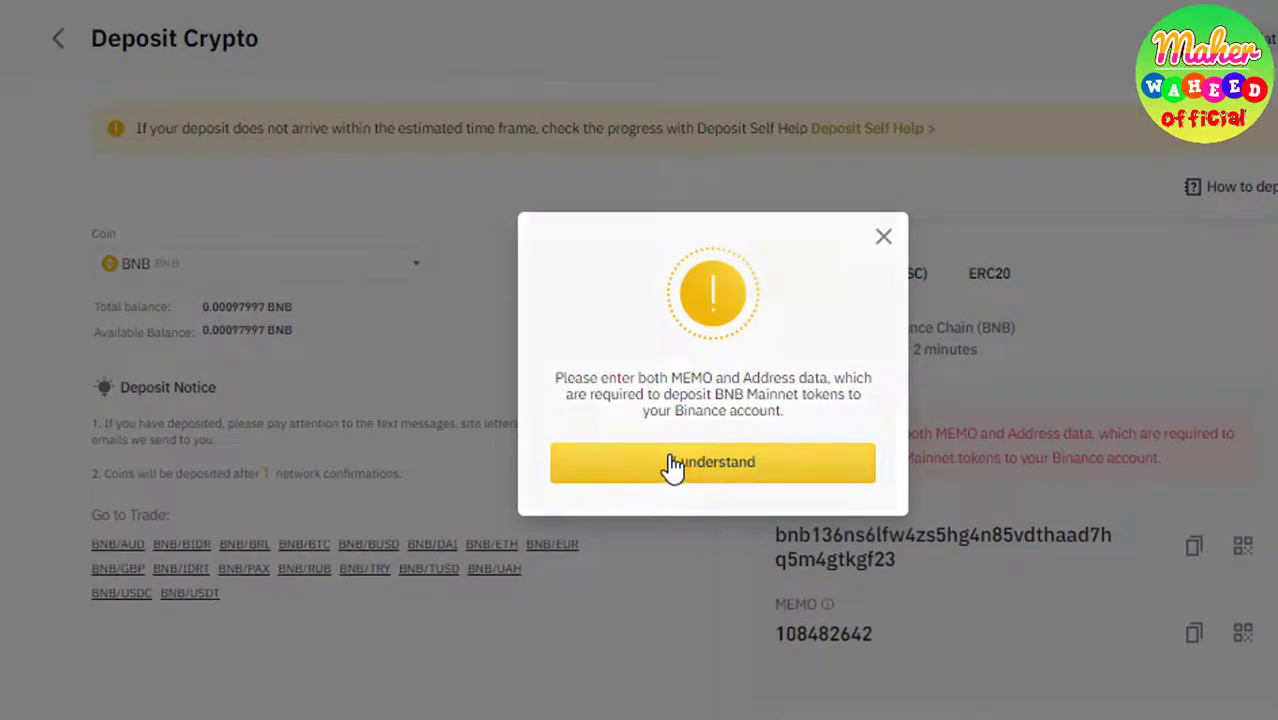
click(673, 465)
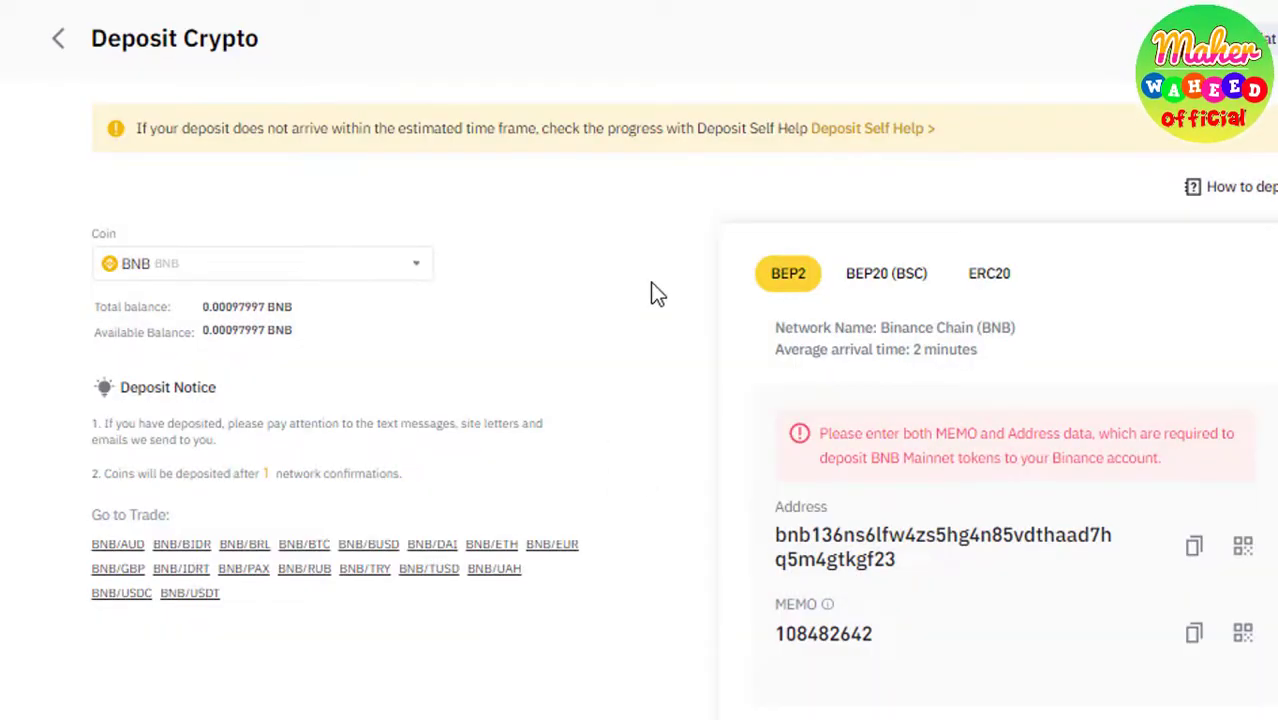
Select the BEP20 (BSC) network for the BNB deposit and examine its deposit address.
scroll(651, 283, down, 2)
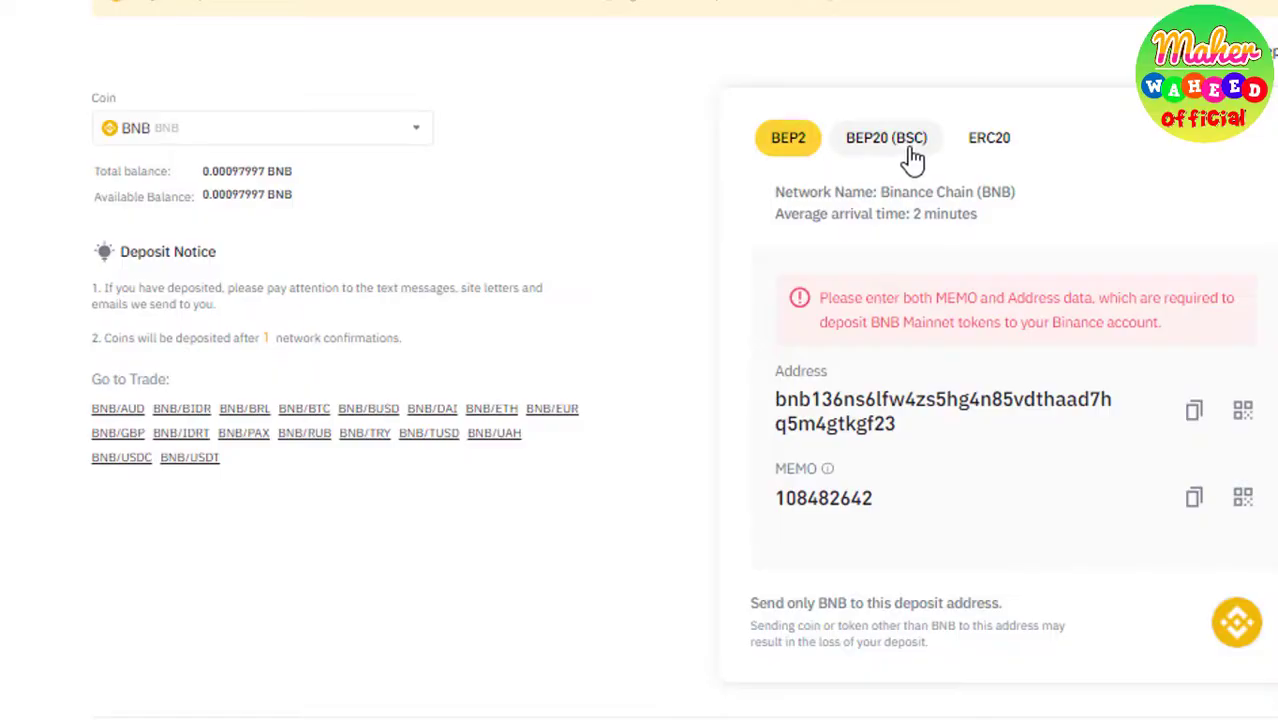
click(910, 143)
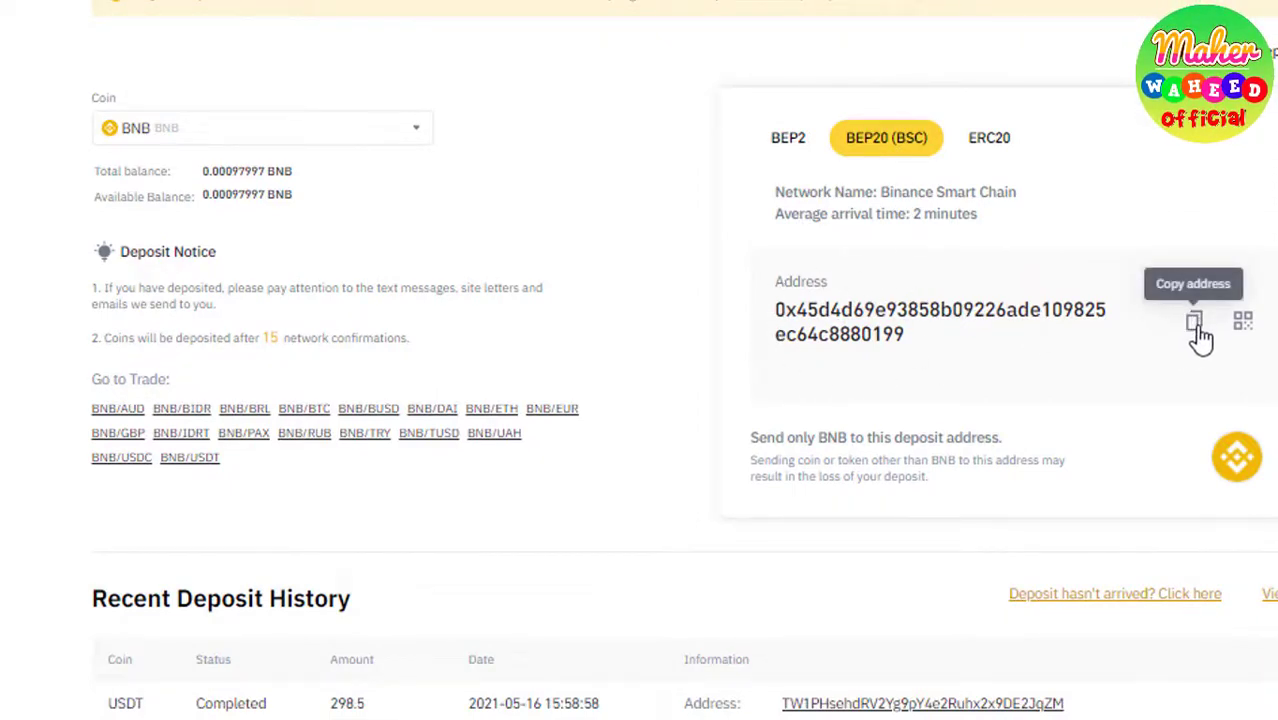
drag(927, 340, 783, 319)
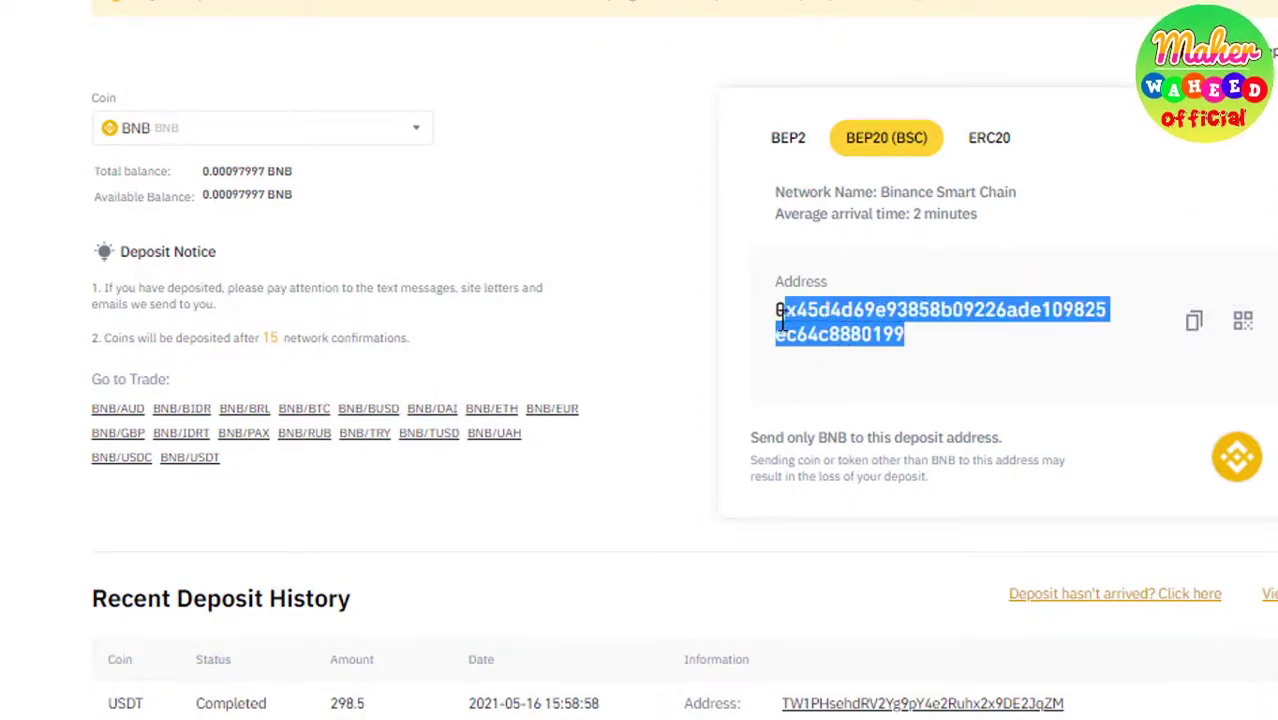
click(960, 346)
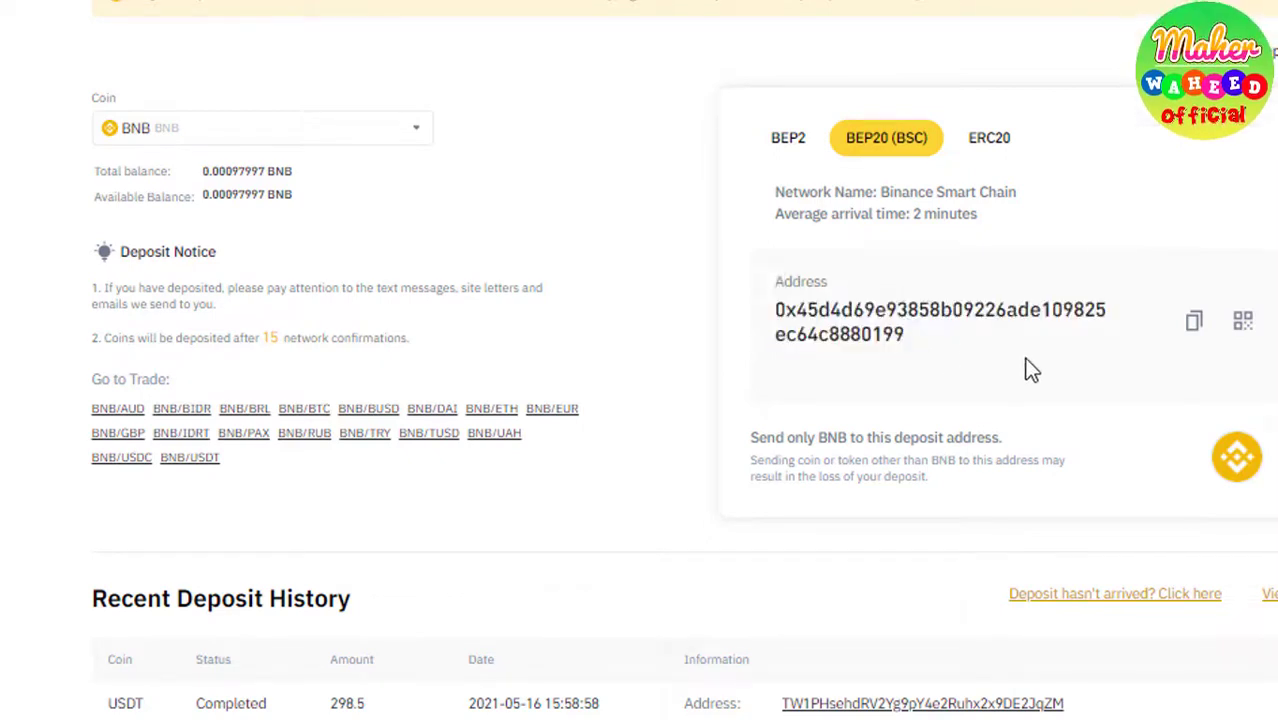